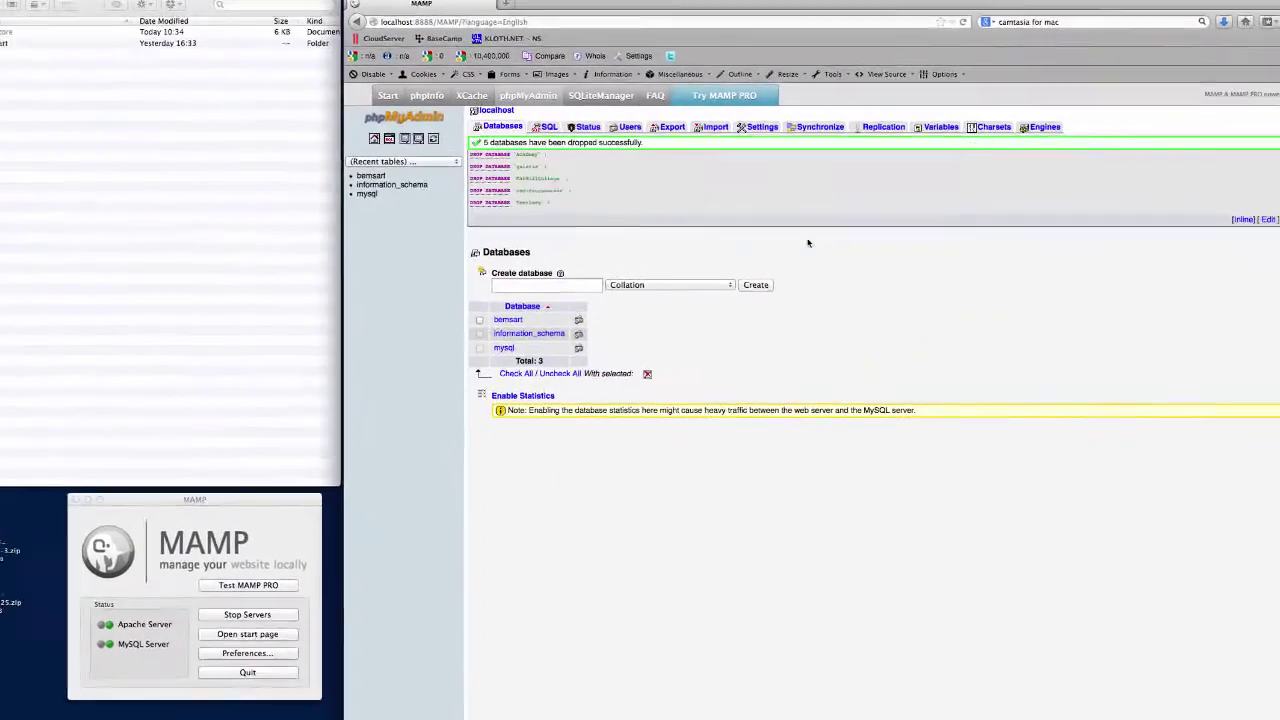
# Refresh the Databases list so it shows only bemsart, information_schema and mysql.
pyautogui.click(348, 137)
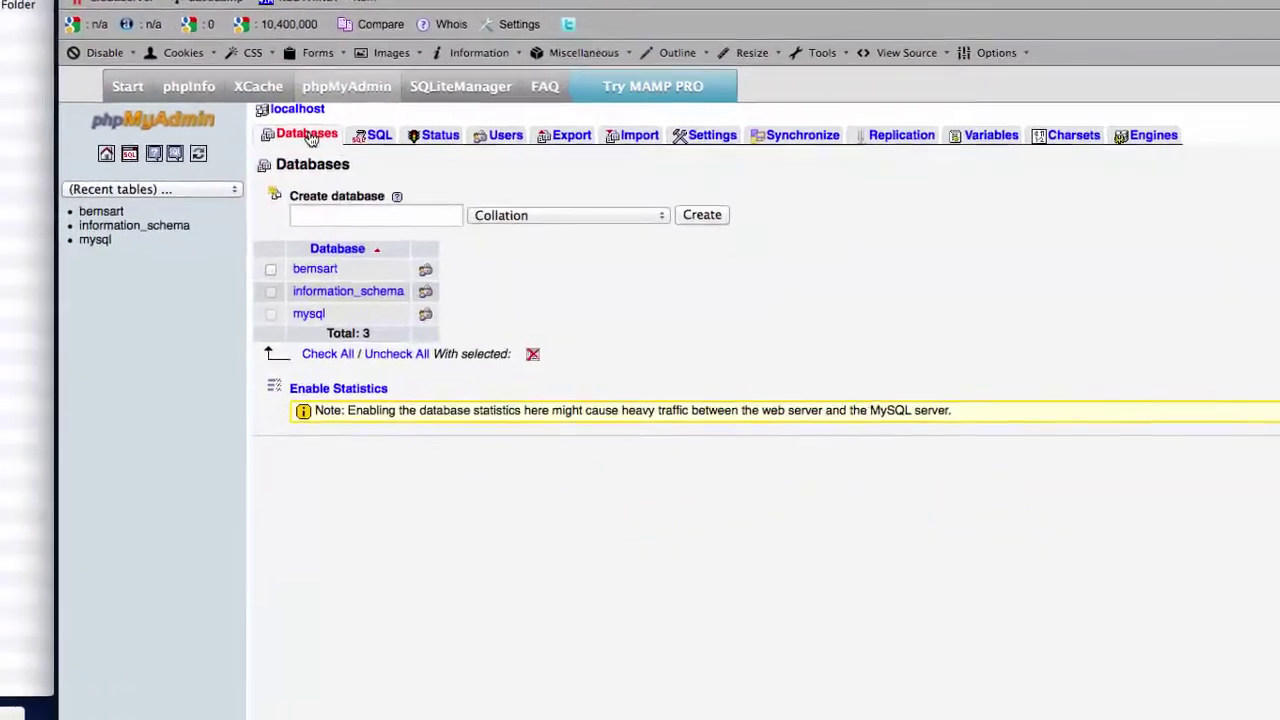
# Create the empty database JM_ME_Tutorial in phpMyAdmin.
pyautogui.click(367, 207)
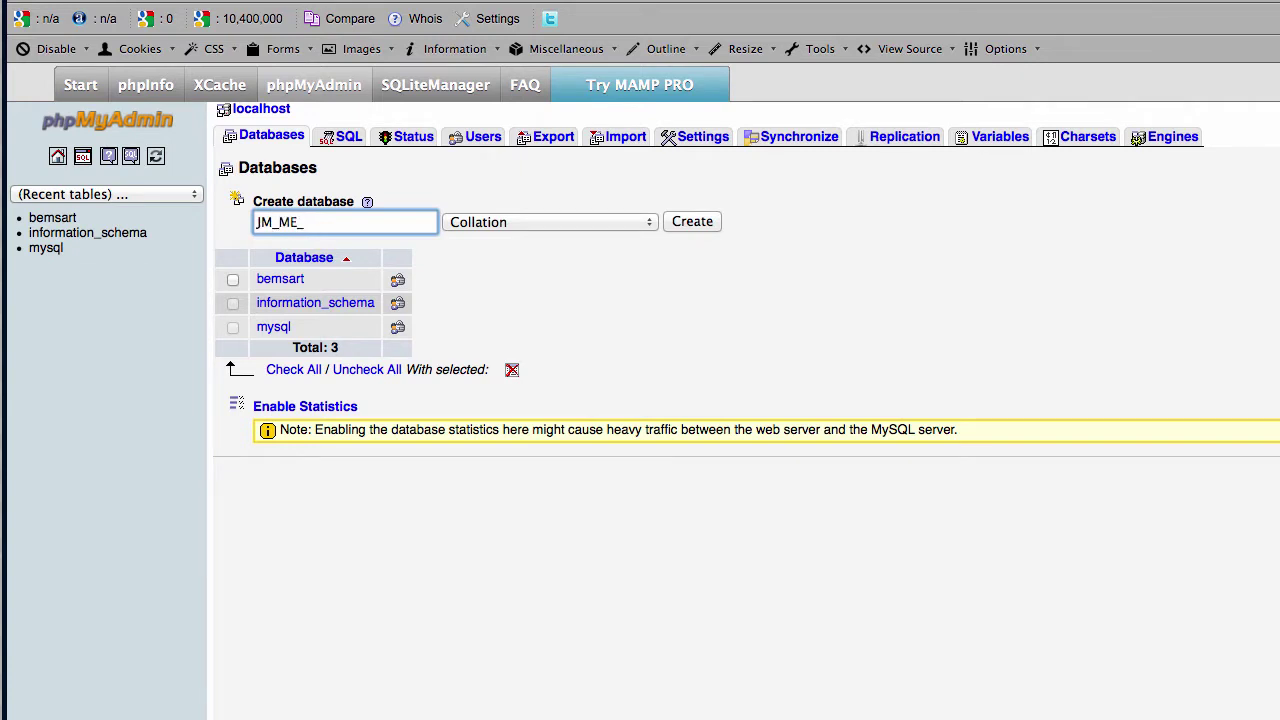
pyautogui.write('JM_ME_Tutorial')
pyautogui.click(688, 224)
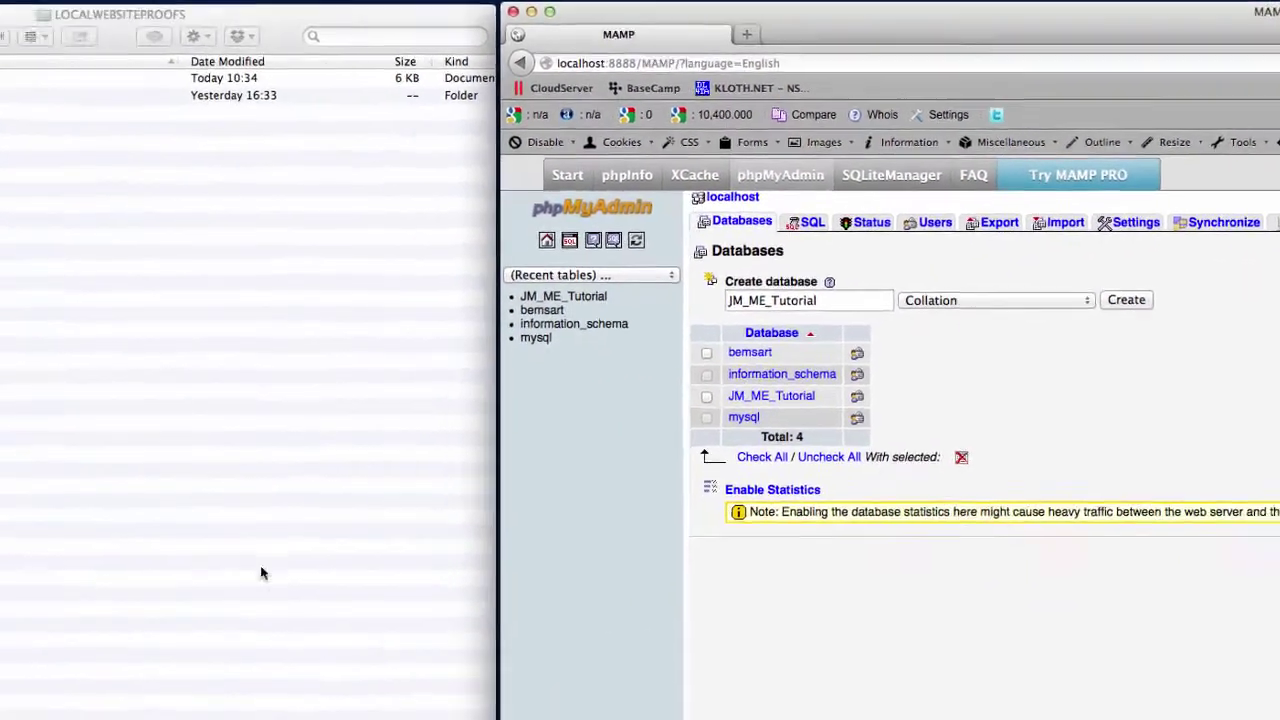
pyautogui.click(516, 473)
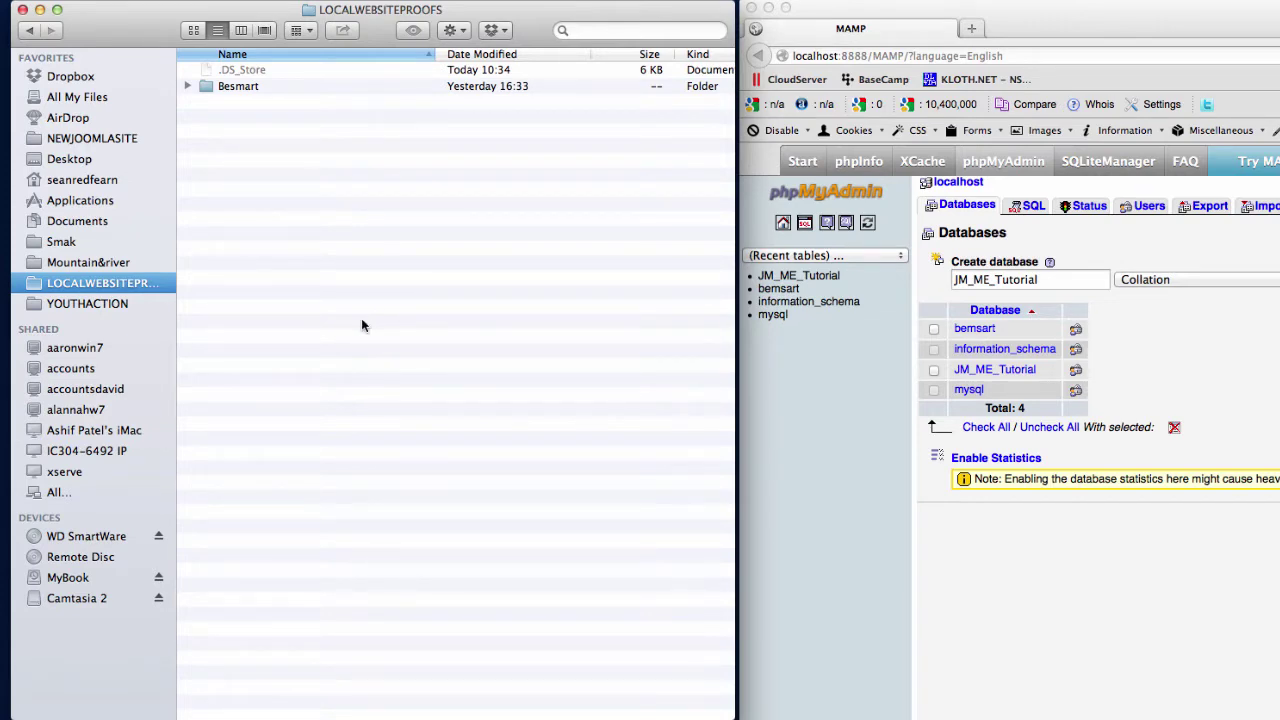
# Create a new folder named JM_ME in LOCALWEBSITEPROOFS and open it.
pyautogui.press('super+shift+n')
pyautogui.write('JM')
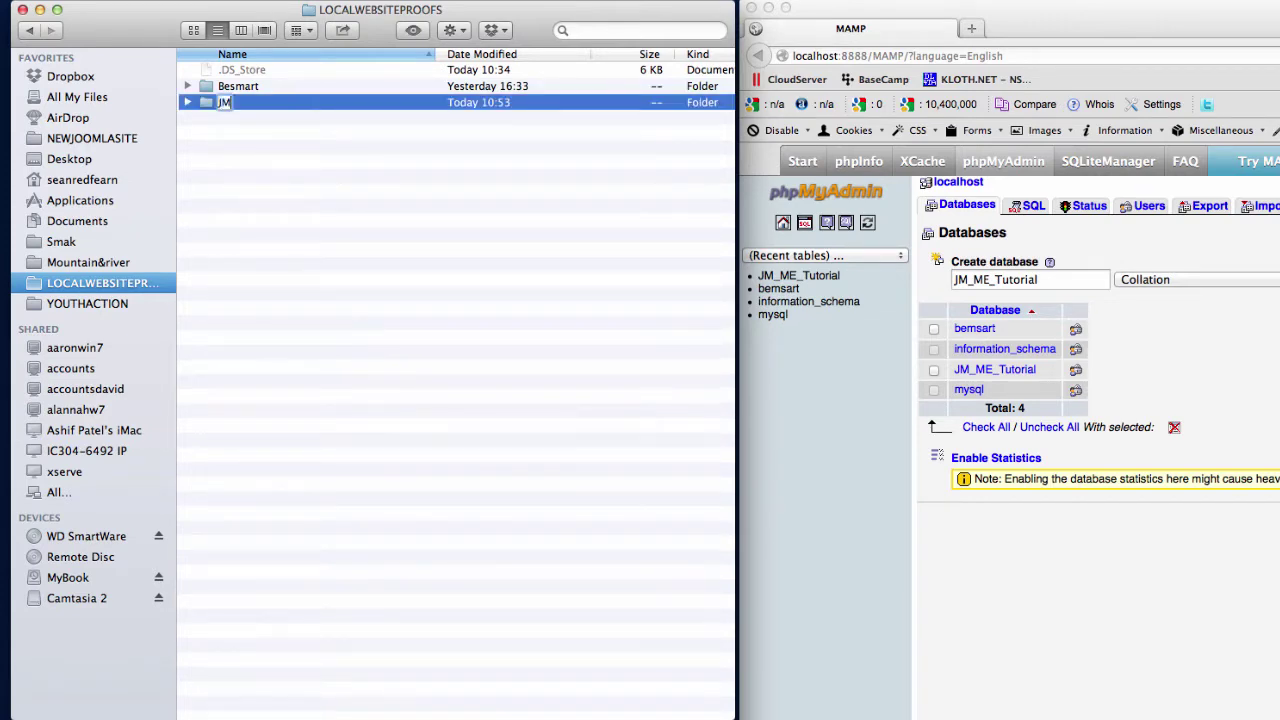
pyautogui.write('_ME')
pyautogui.press('Return')
pyautogui.click(313, 184)
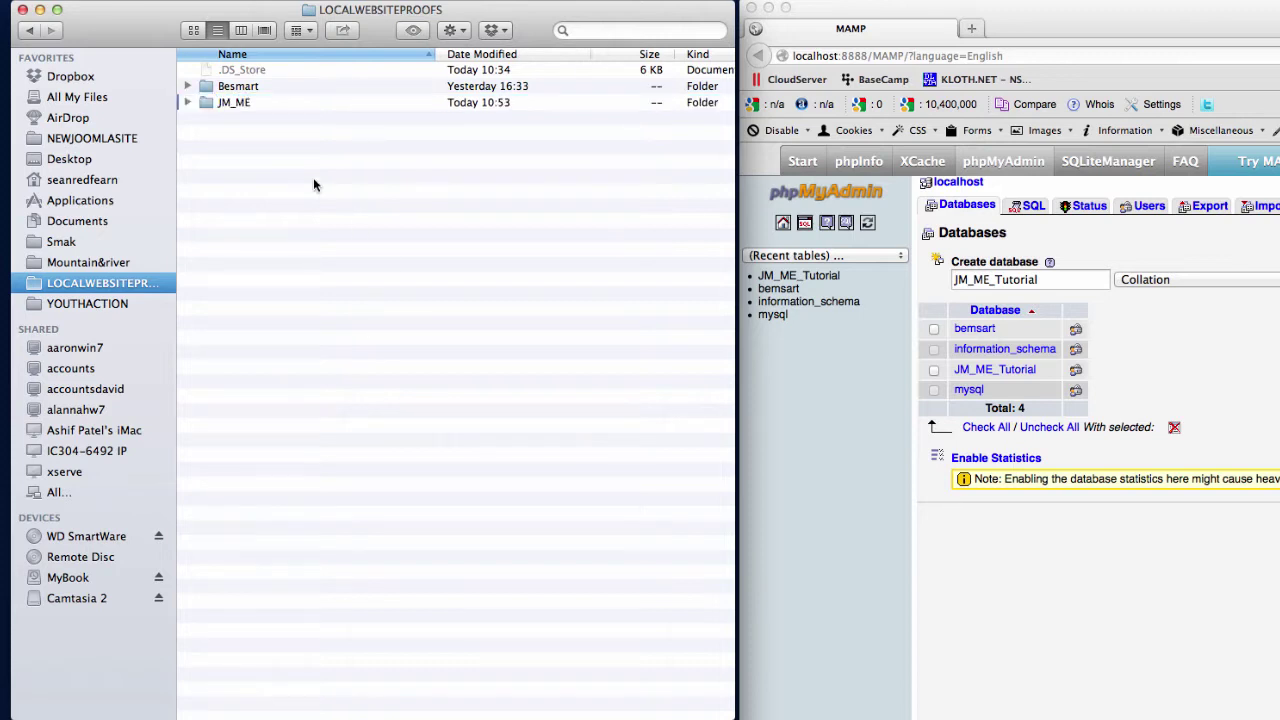
pyautogui.doubleClick(203, 103)
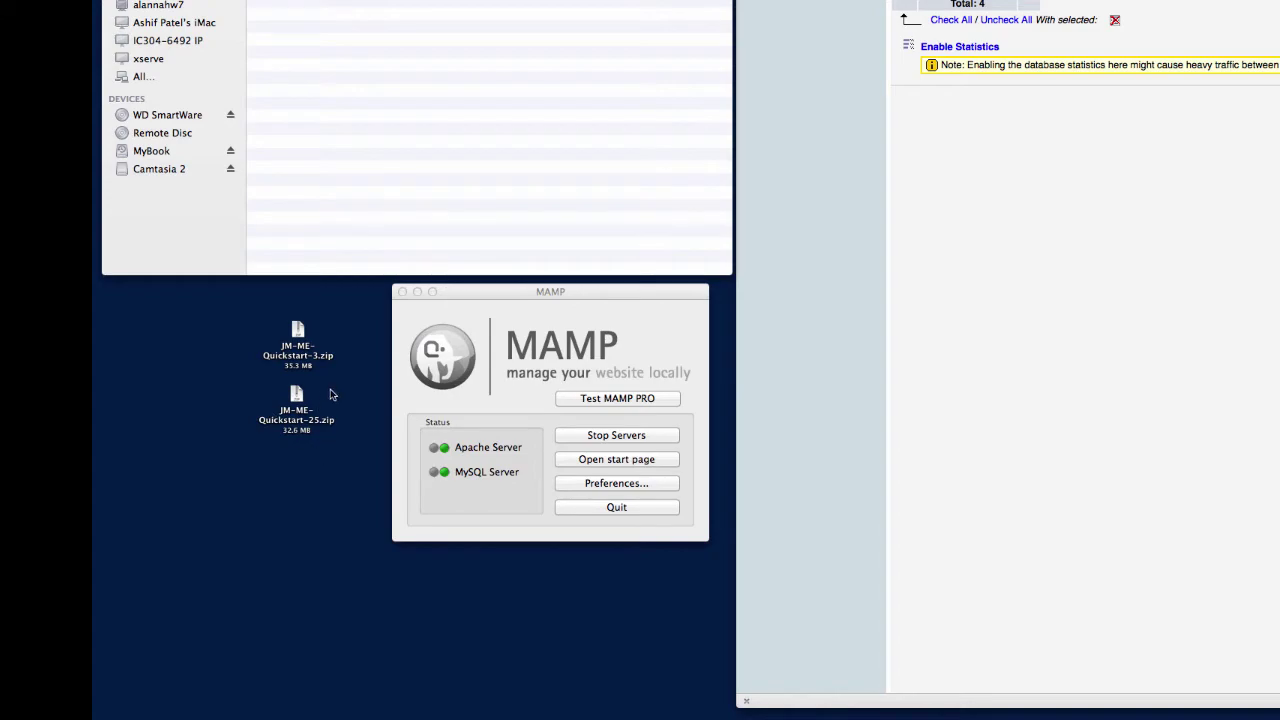
# Move JM-ME-Quickstart-25.zip from the desktop into JM_ME and extract it.
pyautogui.click(296, 397)
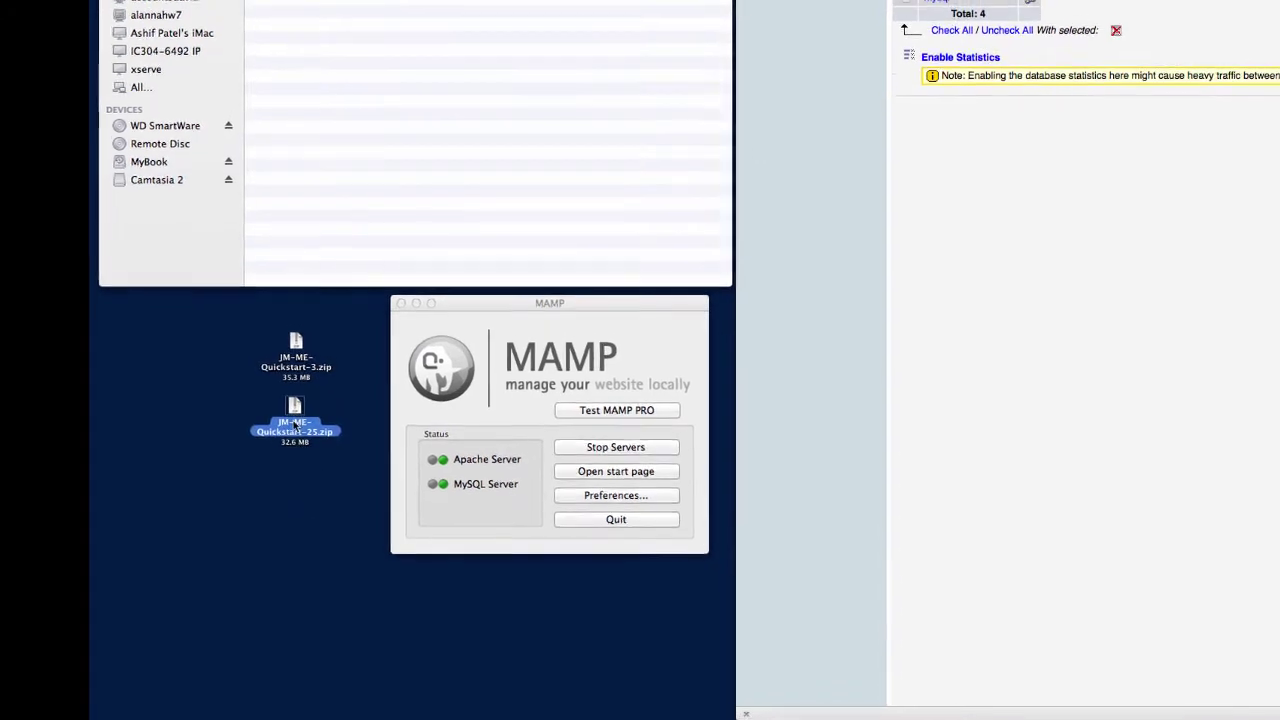
pyautogui.moveTo(297, 398); pyautogui.dragTo(312, 433)
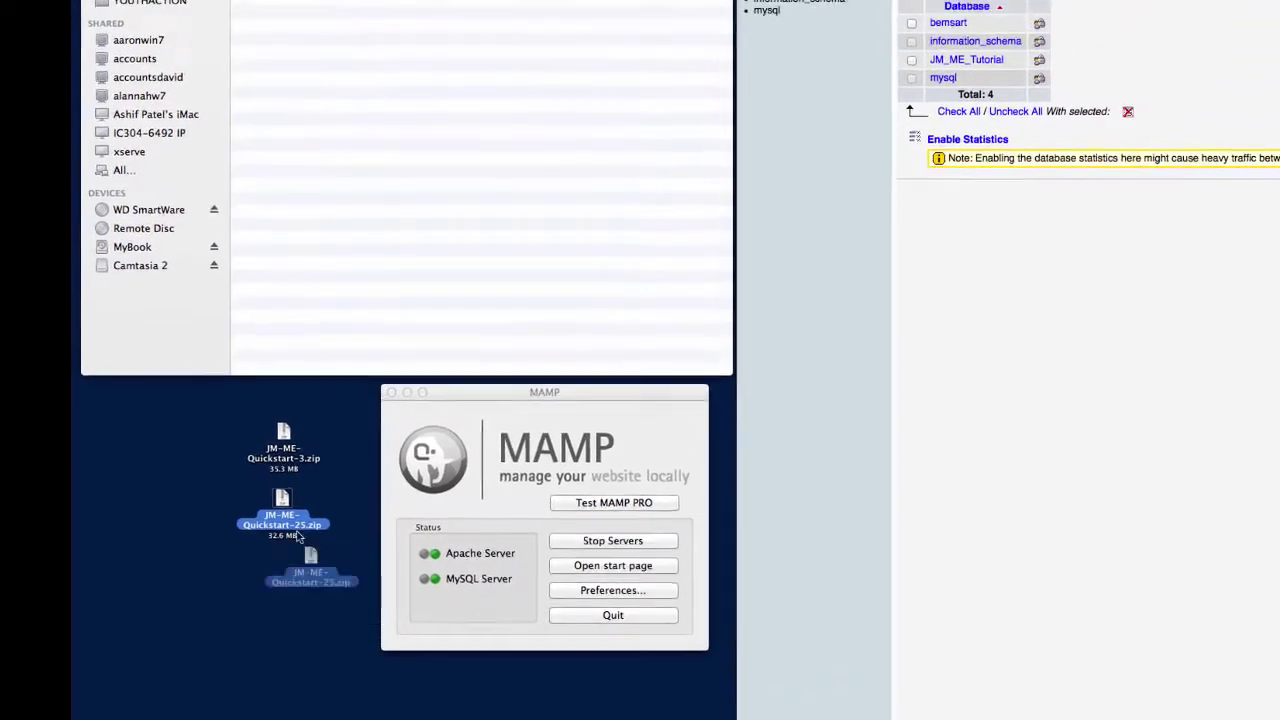
pyautogui.moveTo(298, 537); pyautogui.dragTo(400, 45)
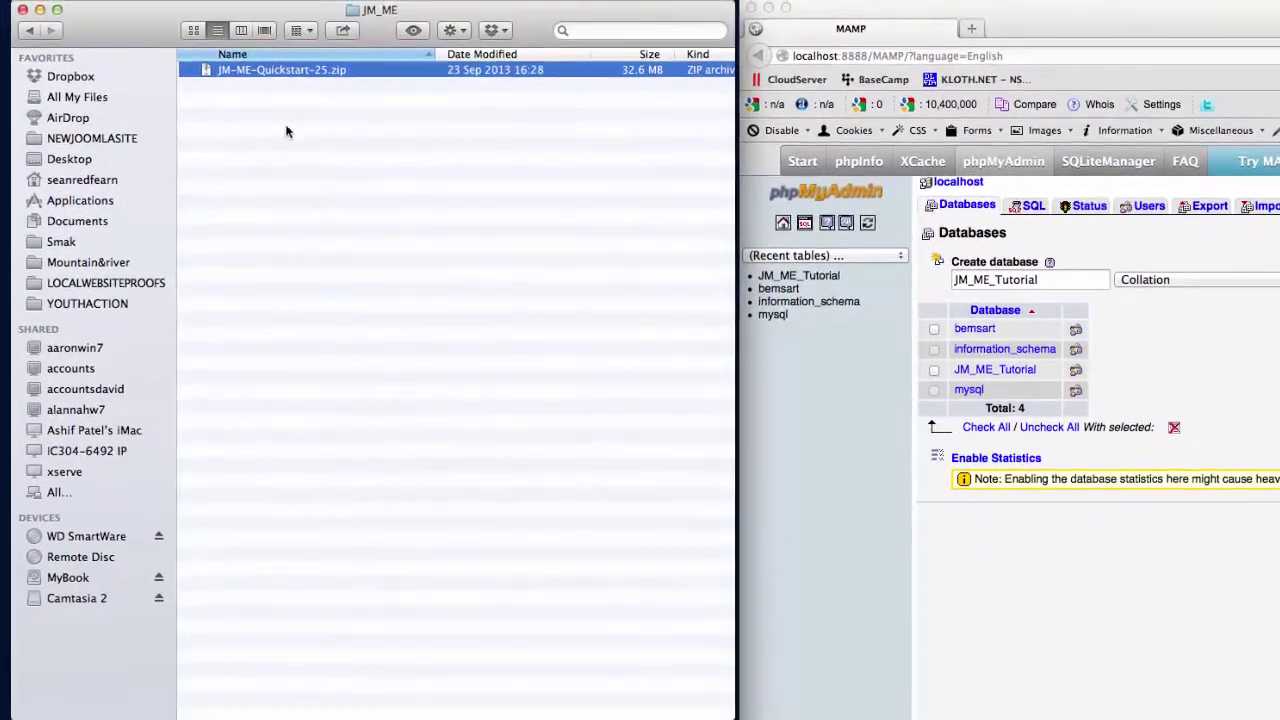
pyautogui.click(303, 123)
pyautogui.doubleClick(207, 70)
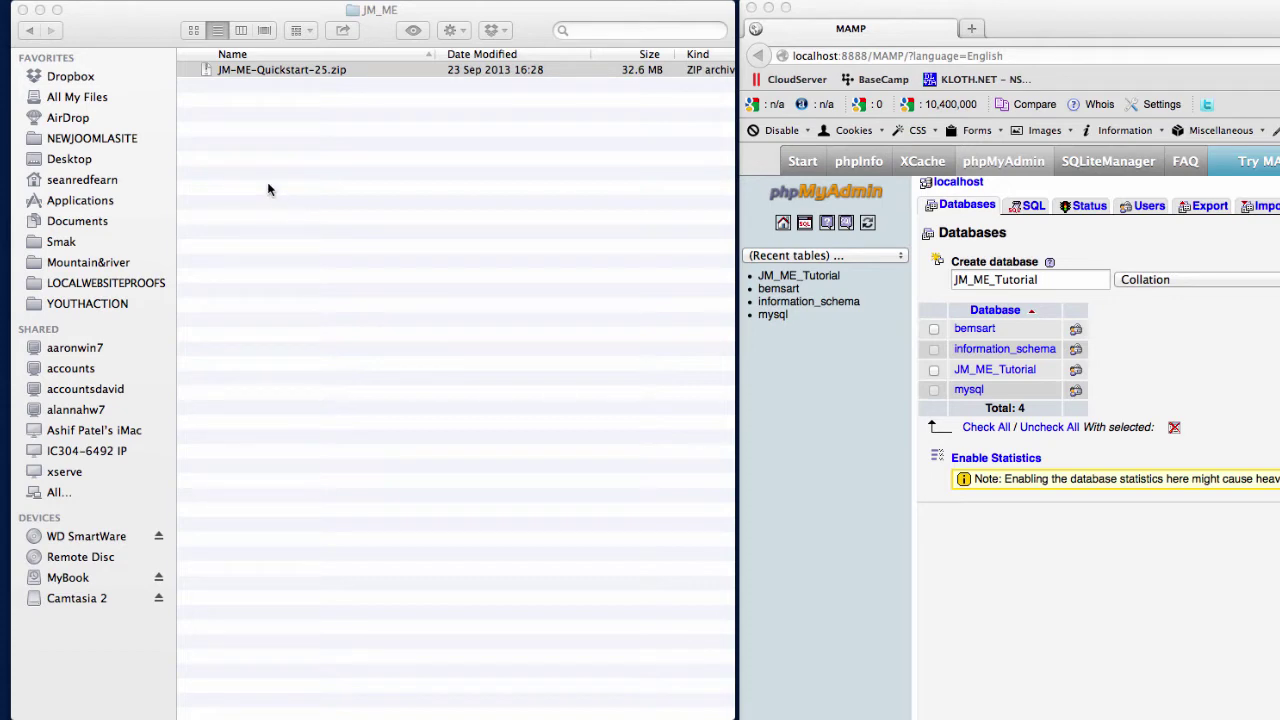
pyautogui.click(321, 425)
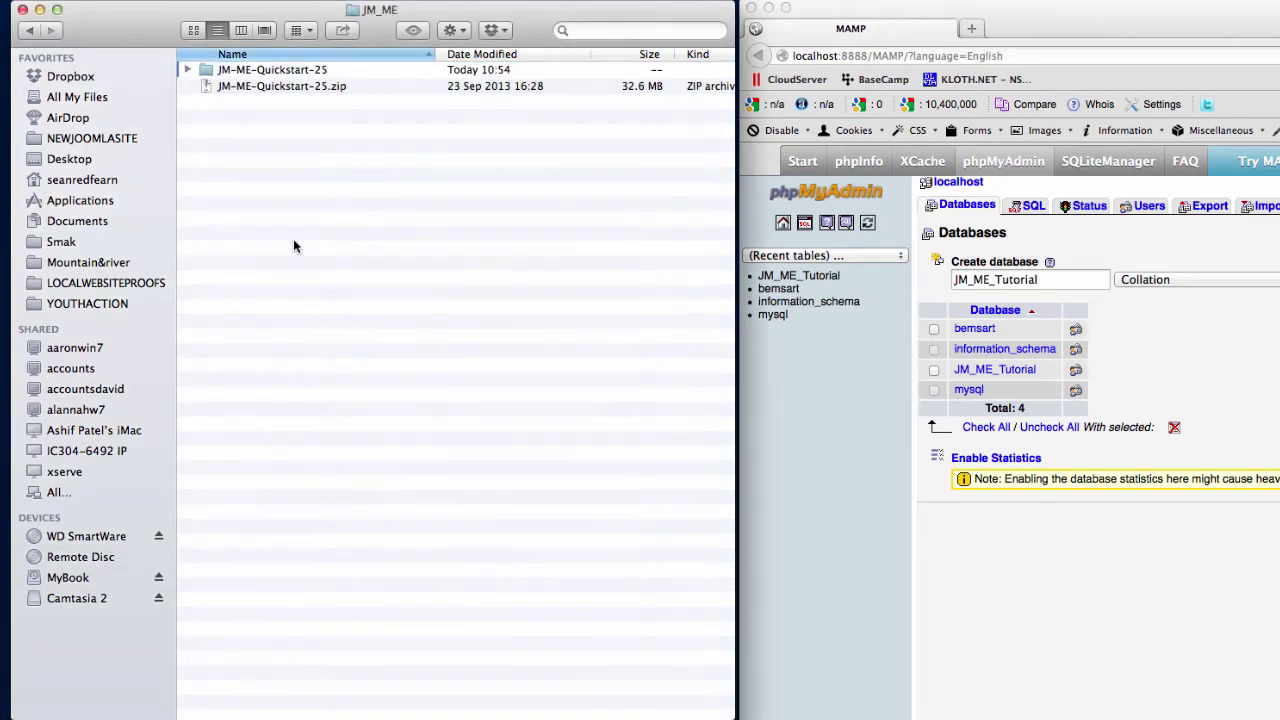
# Delete the zip archive and expand JM-ME-Quickstart-25 to reveal its Joomla files.
pyautogui.click(210, 103)
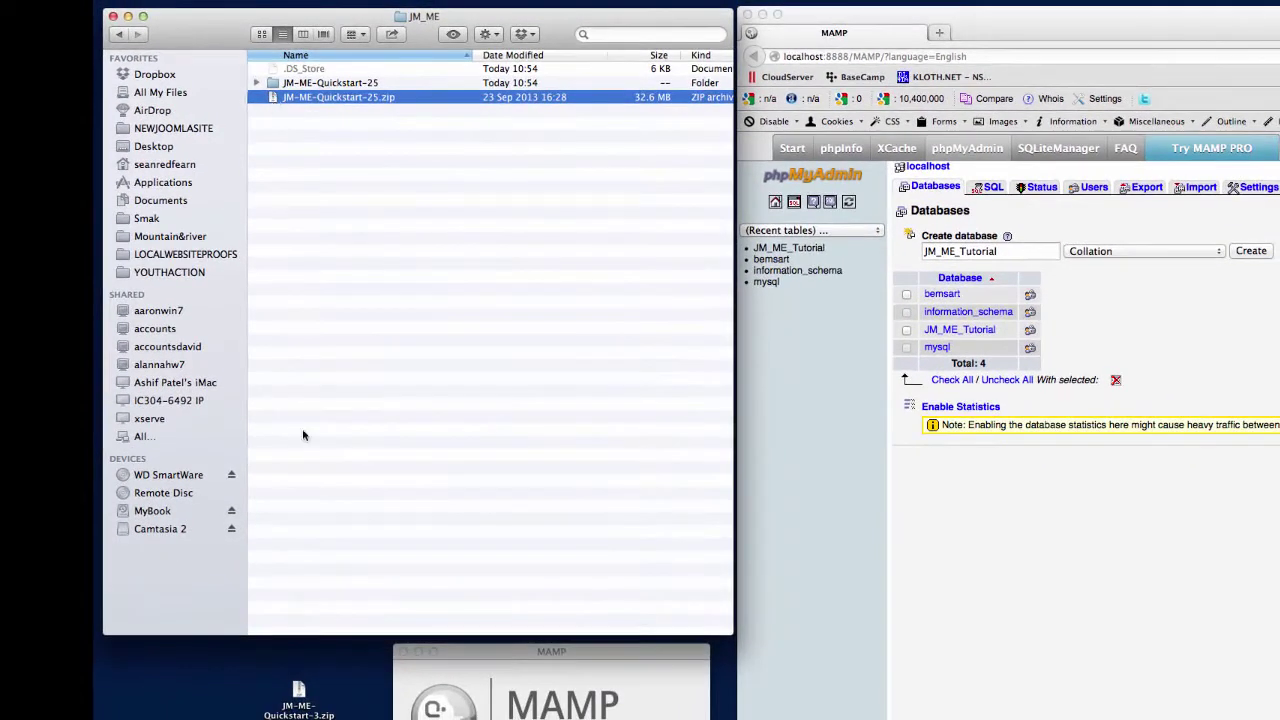
pyautogui.press('super+BackSpace')
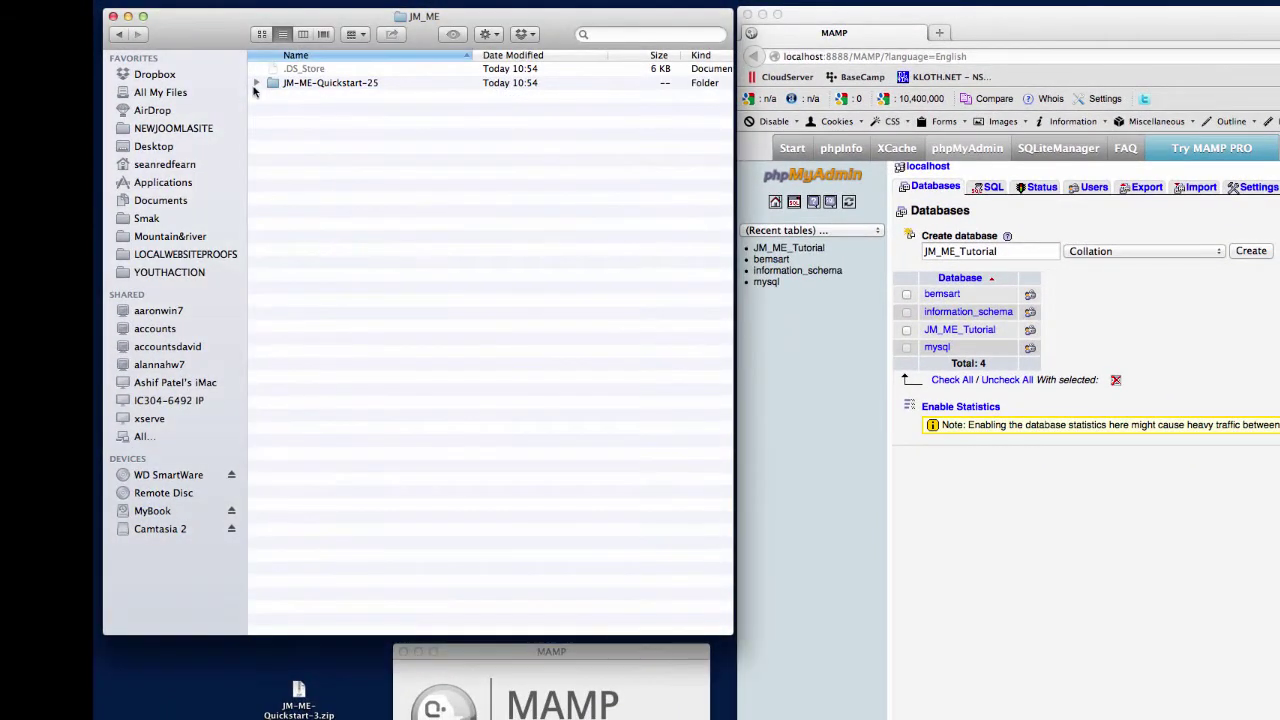
pyautogui.click(260, 84)
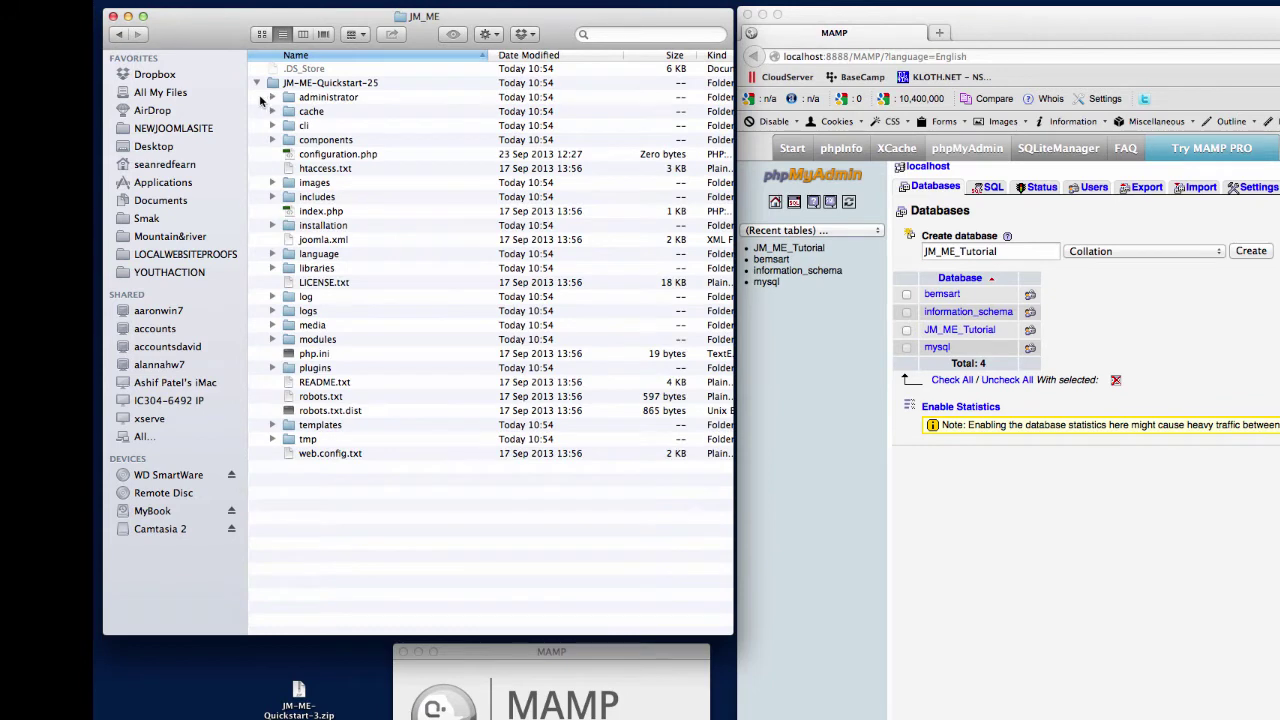
pyautogui.moveTo(259, 98); pyautogui.dragTo(358, 446)
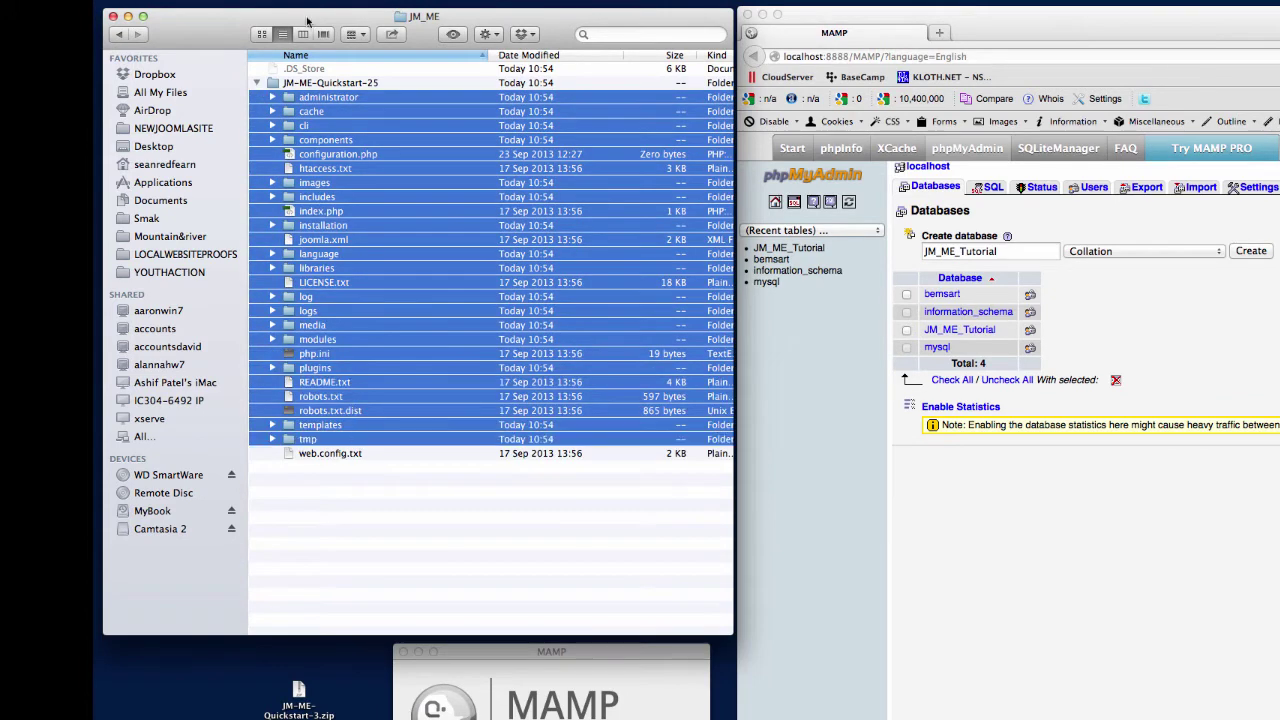
# Move all 26 quickstart items up into JM_ME and delete the emptied JM-ME-Quickstart-25 folder.
pyautogui.click(302, 34)
pyautogui.click(447, 70)
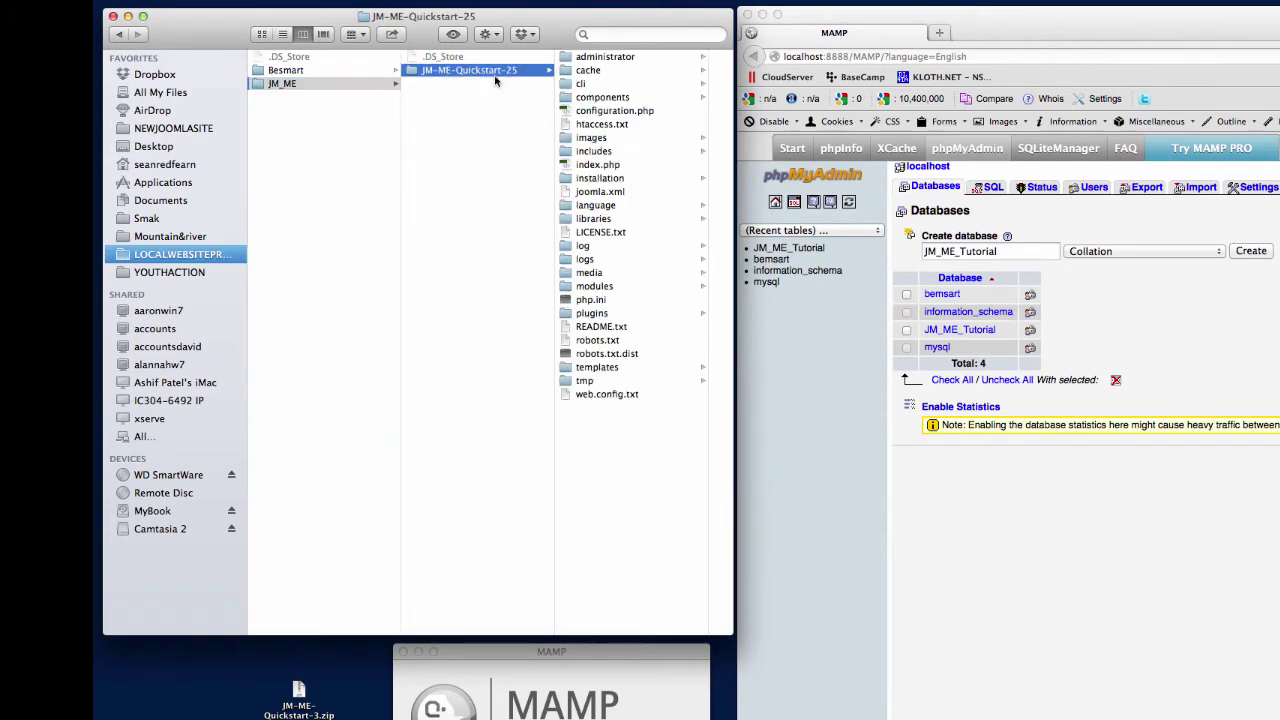
pyautogui.moveTo(646, 58); pyautogui.dragTo(645, 392)
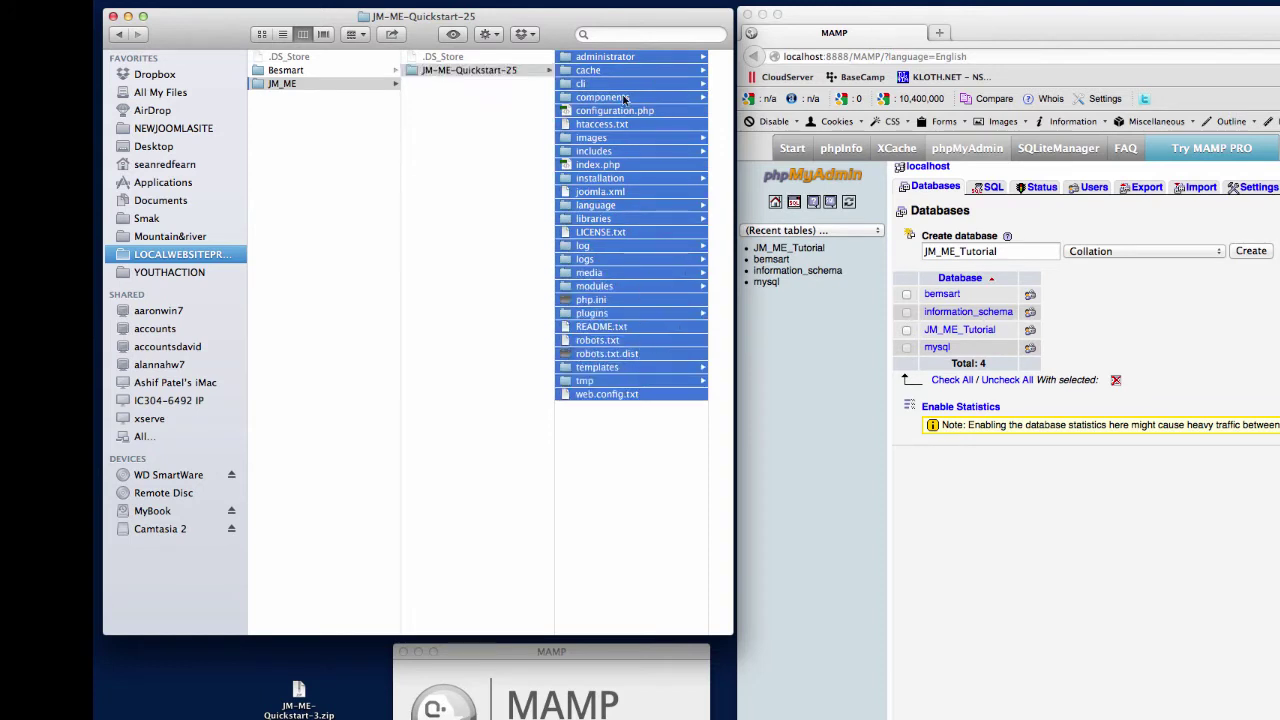
pyautogui.moveTo(608, 56); pyautogui.dragTo(488, 175)
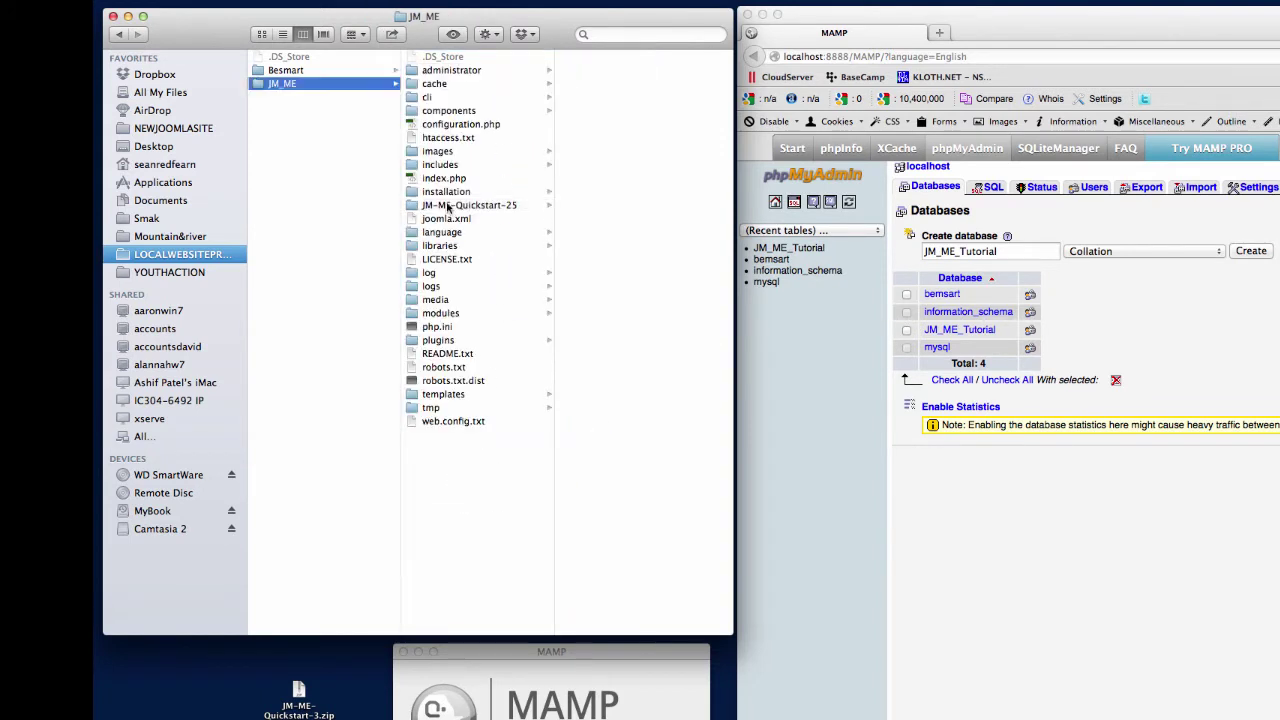
pyautogui.click(447, 207)
pyautogui.press('super+BackSpace')
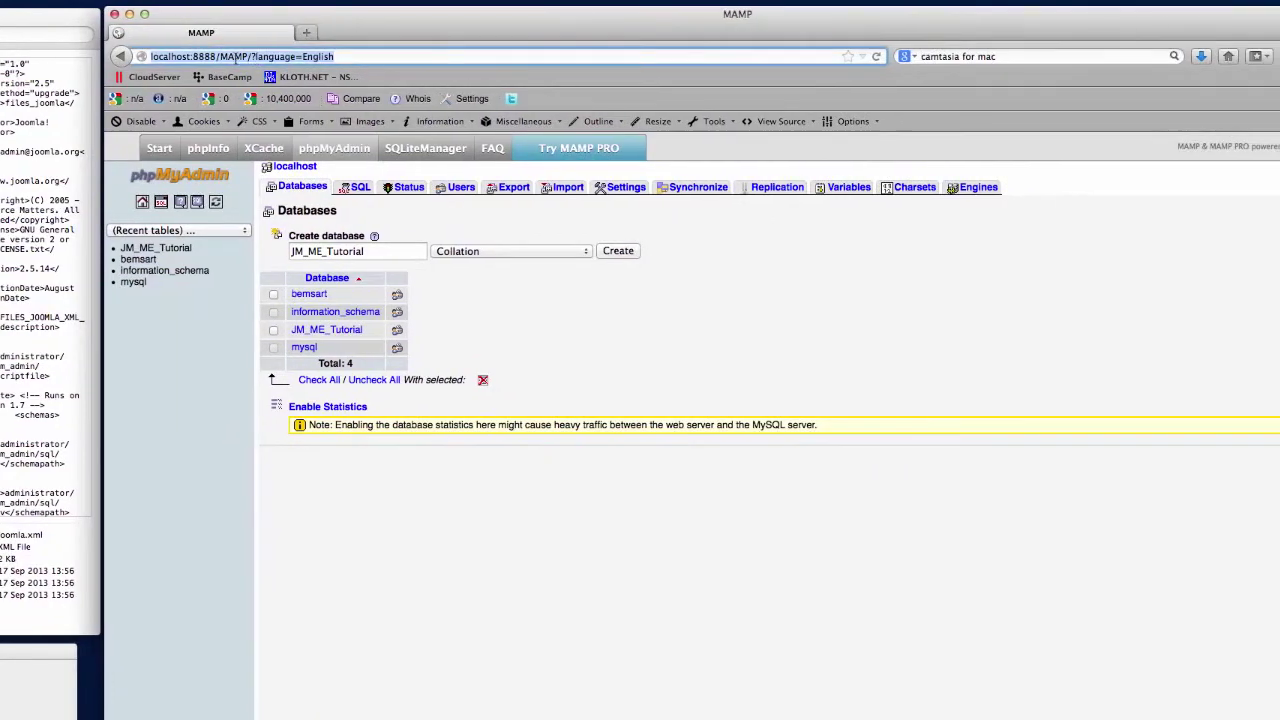
# Load localhost:8888/JM_ME in a new browser tab to start the installer.
pyautogui.moveTo(213, 56); pyautogui.dragTo(89, 50)
pyautogui.press('super+c')
pyautogui.click(299, 33)
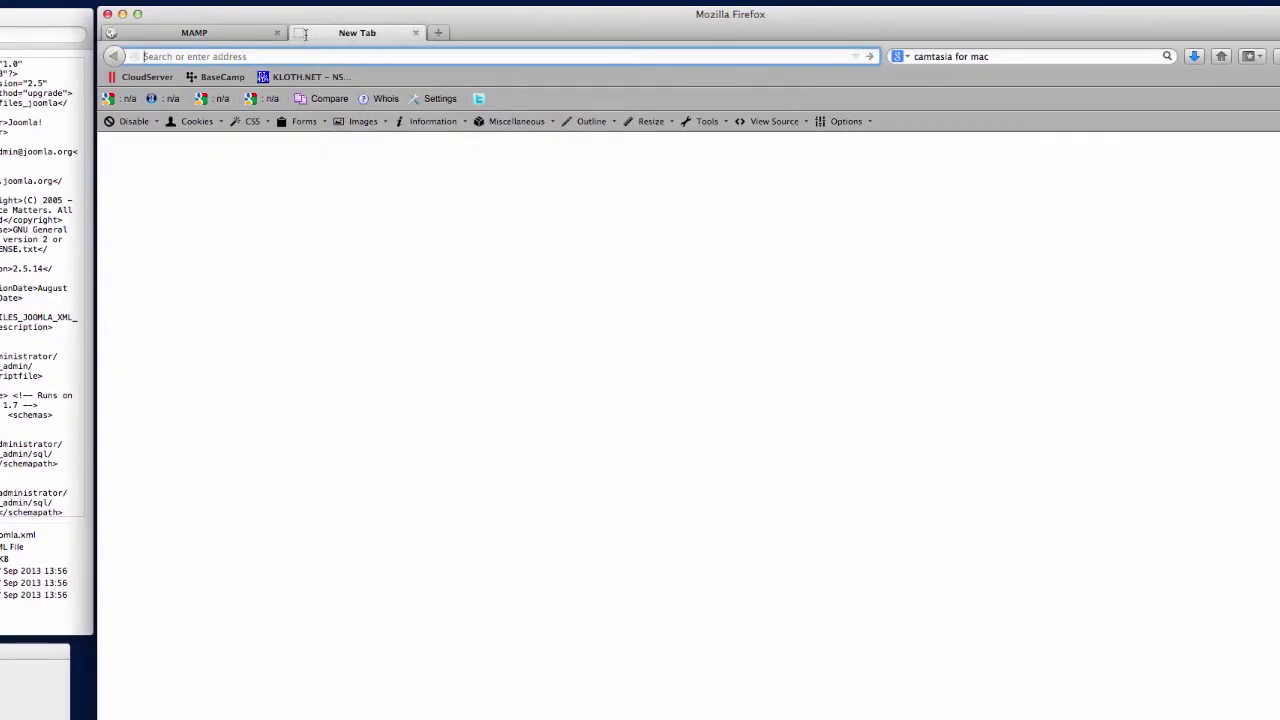
pyautogui.press('super+v')
pyautogui.write('JM')
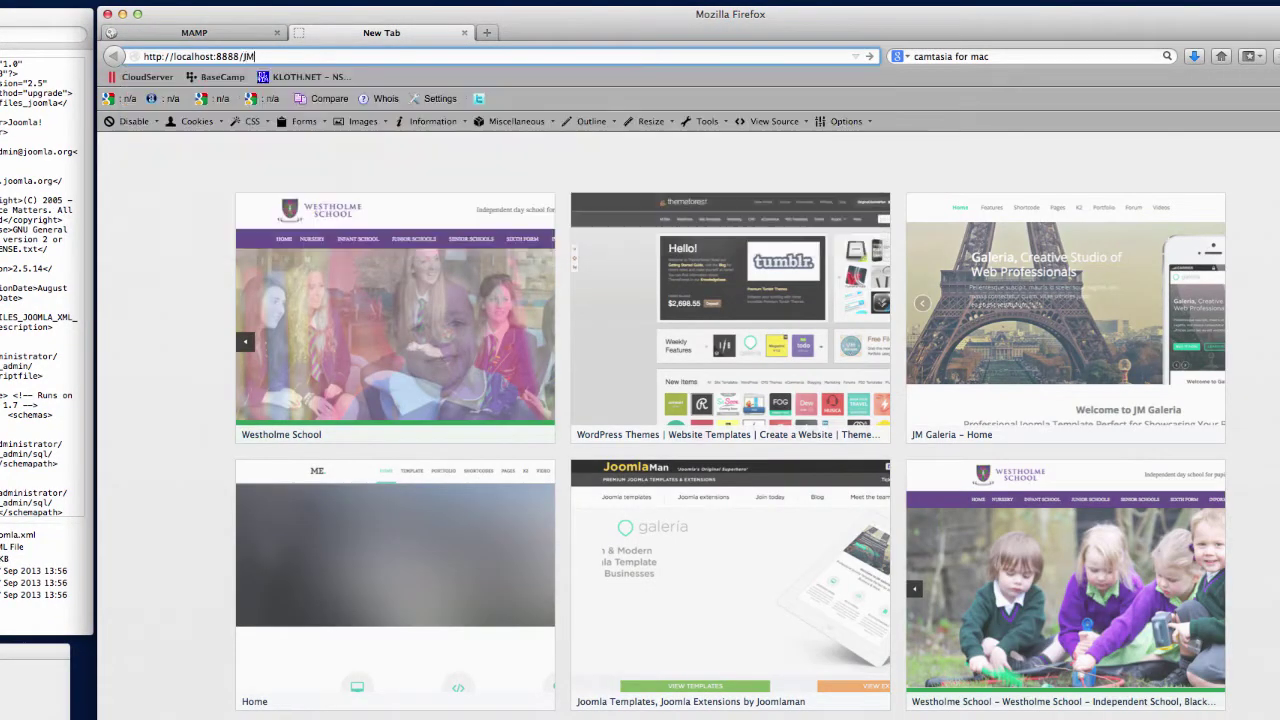
pyautogui.write('_ME')
pyautogui.press('Return')
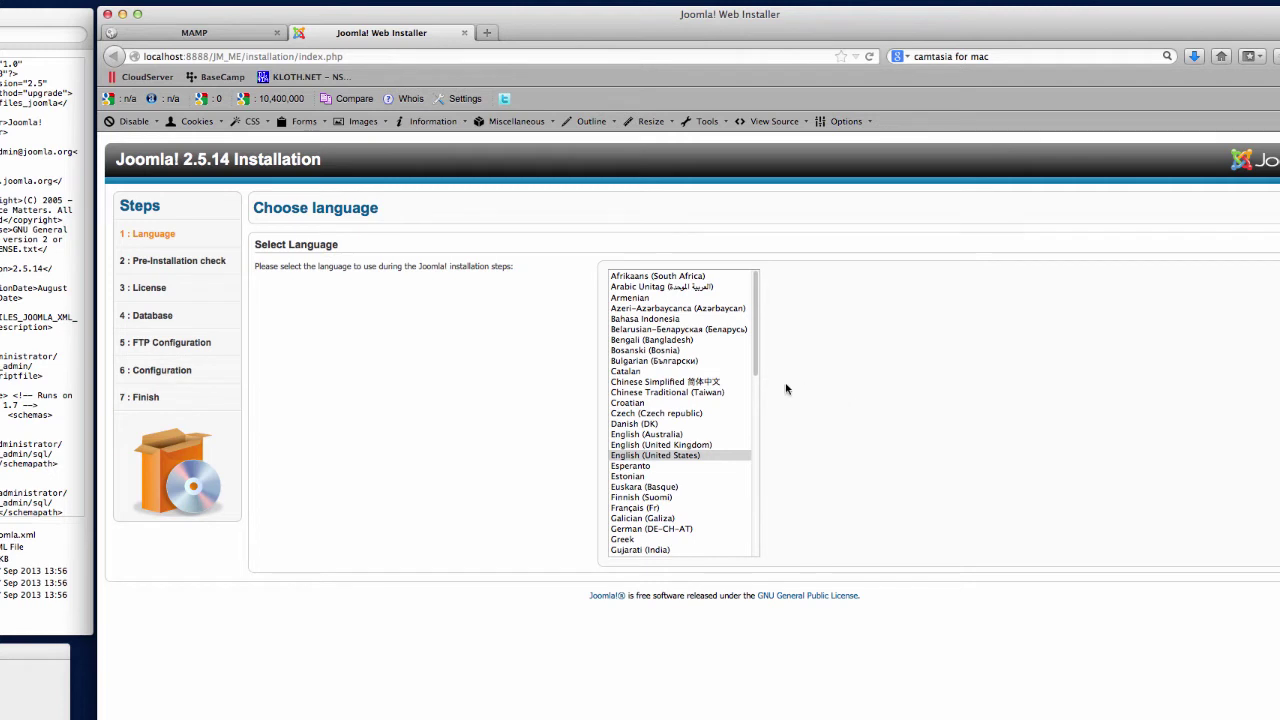
# Choose English (United Kingdom) and proceed past the Pre-Installation Check and License pages.
pyautogui.click(663, 446)
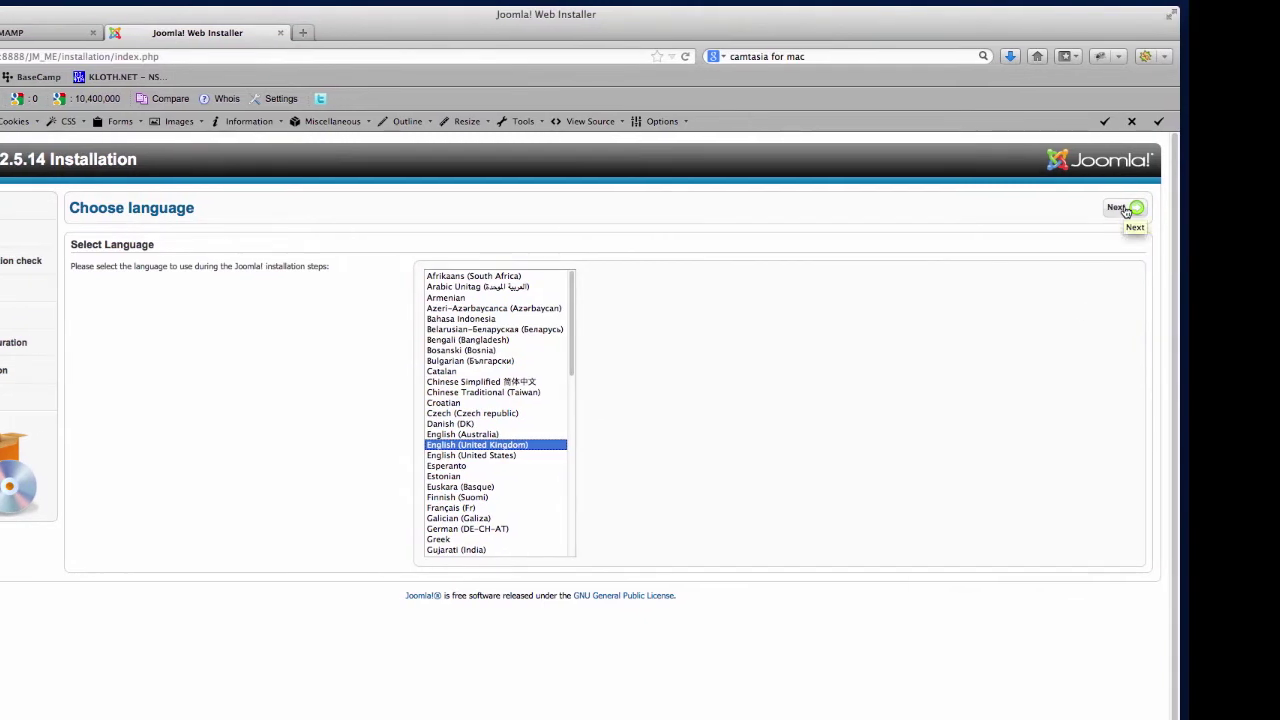
pyautogui.click(1124, 209)
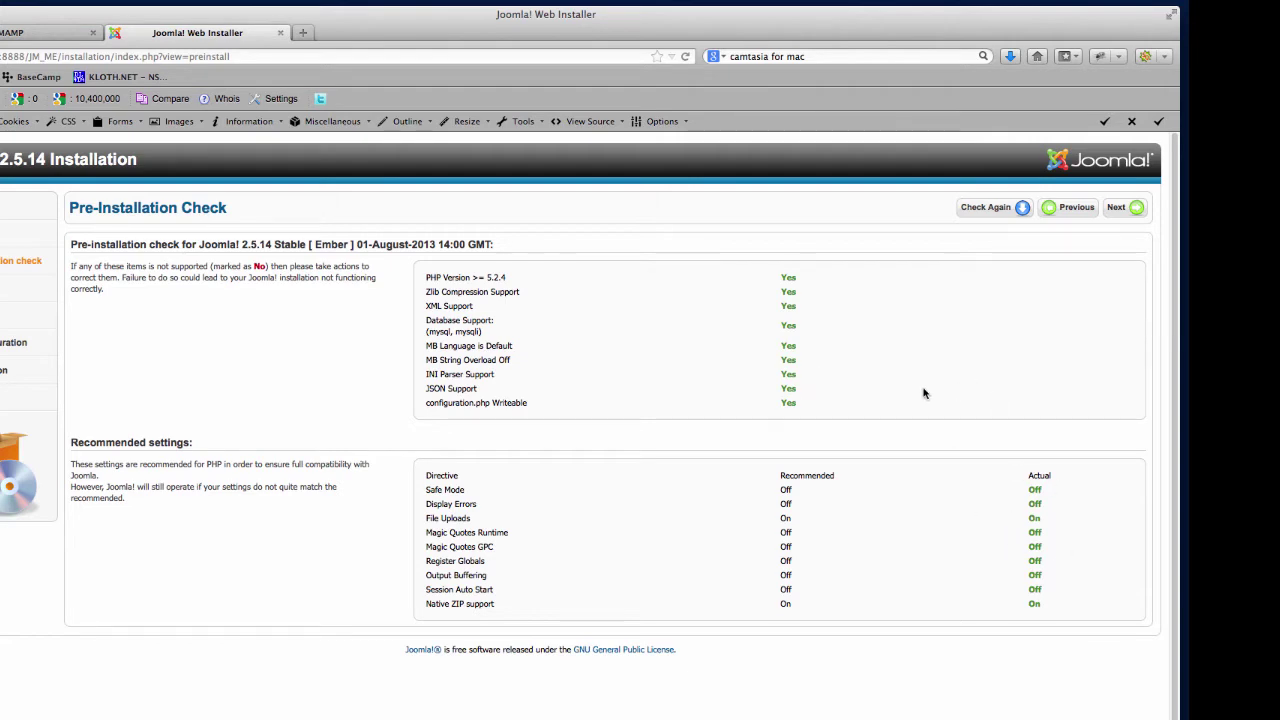
pyautogui.click(1117, 208)
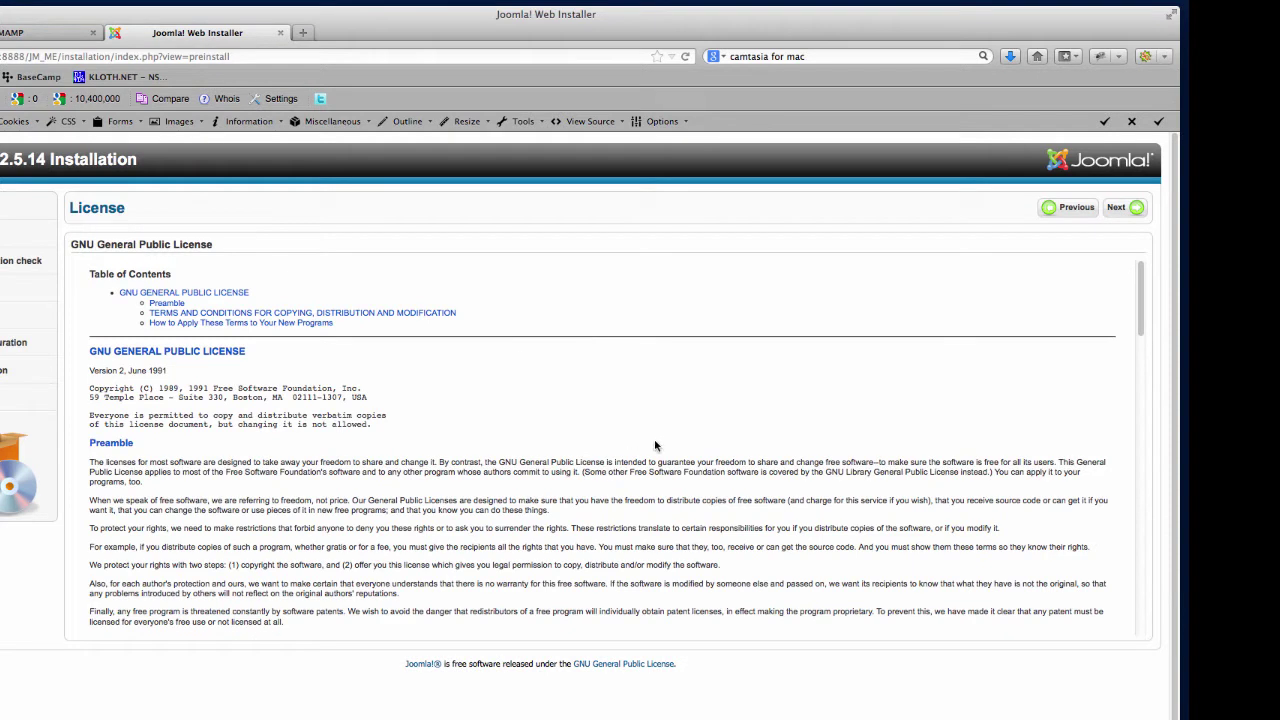
pyautogui.click(1119, 212)
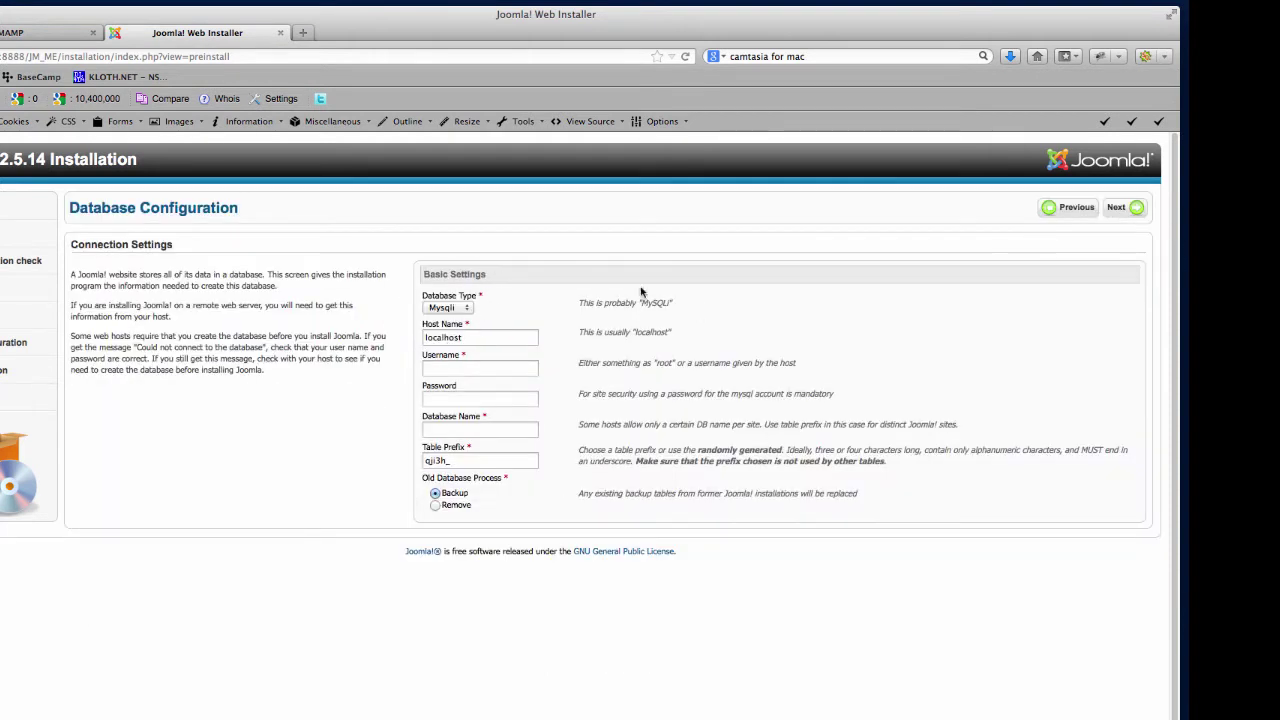
# Choose Mysql as database type and keep localhost as the host name.
pyautogui.click(458, 309)
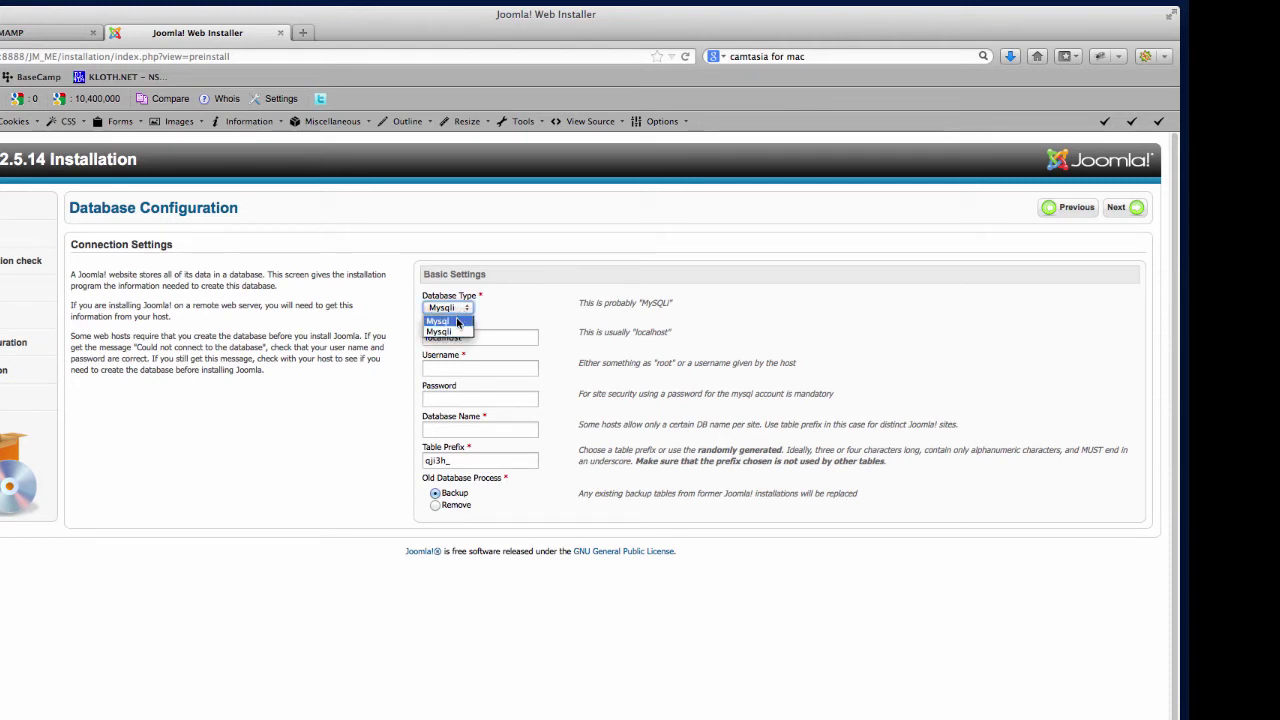
pyautogui.click(457, 322)
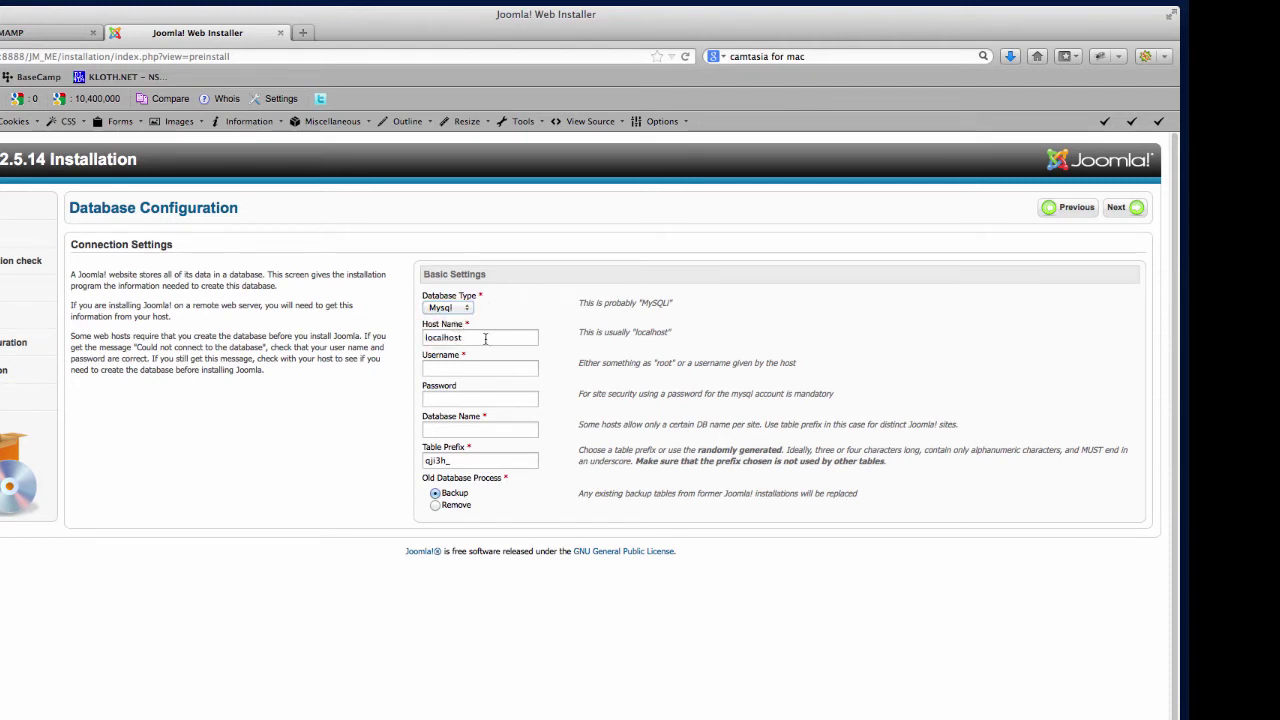
pyautogui.click(486, 338)
pyautogui.moveTo(503, 338); pyautogui.dragTo(390, 333)
pyautogui.click(507, 338)
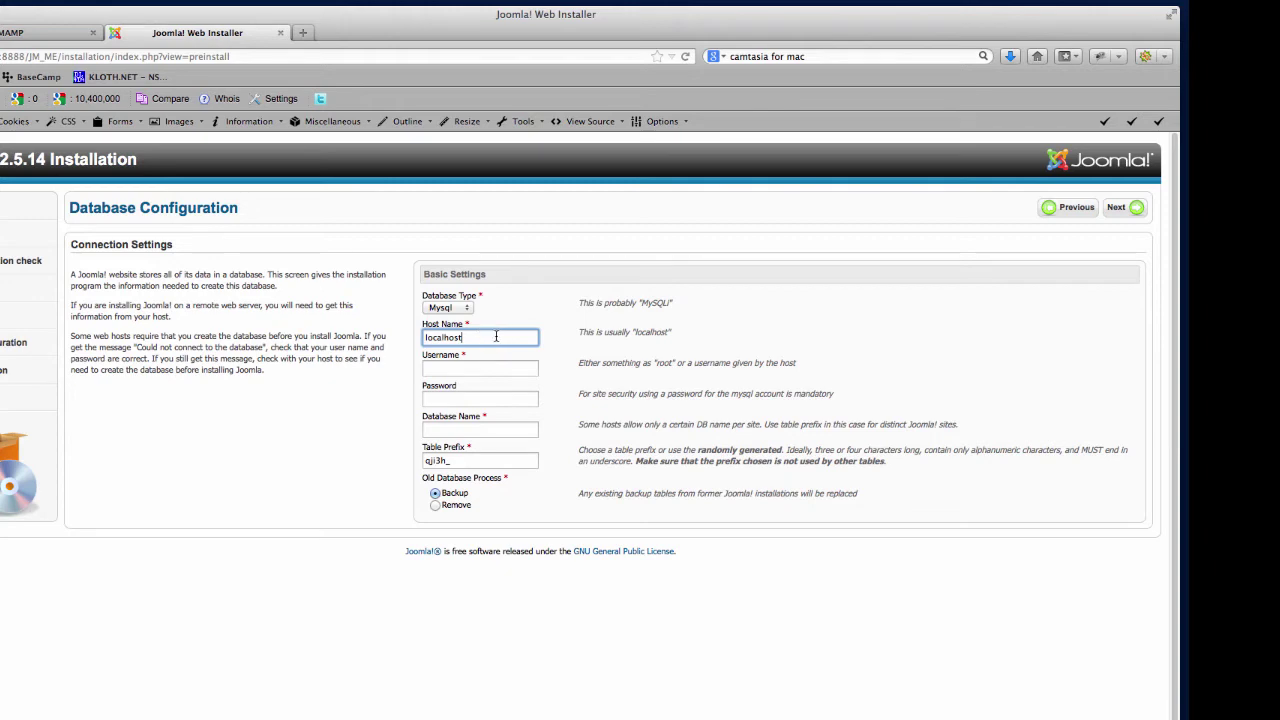
pyautogui.moveTo(505, 337); pyautogui.dragTo(399, 336)
pyautogui.click(505, 337)
# Look up the MySQL user in phpMyAdmin's Users list and enter the username and password.
pyautogui.click(473, 373)
pyautogui.click(43, 33)
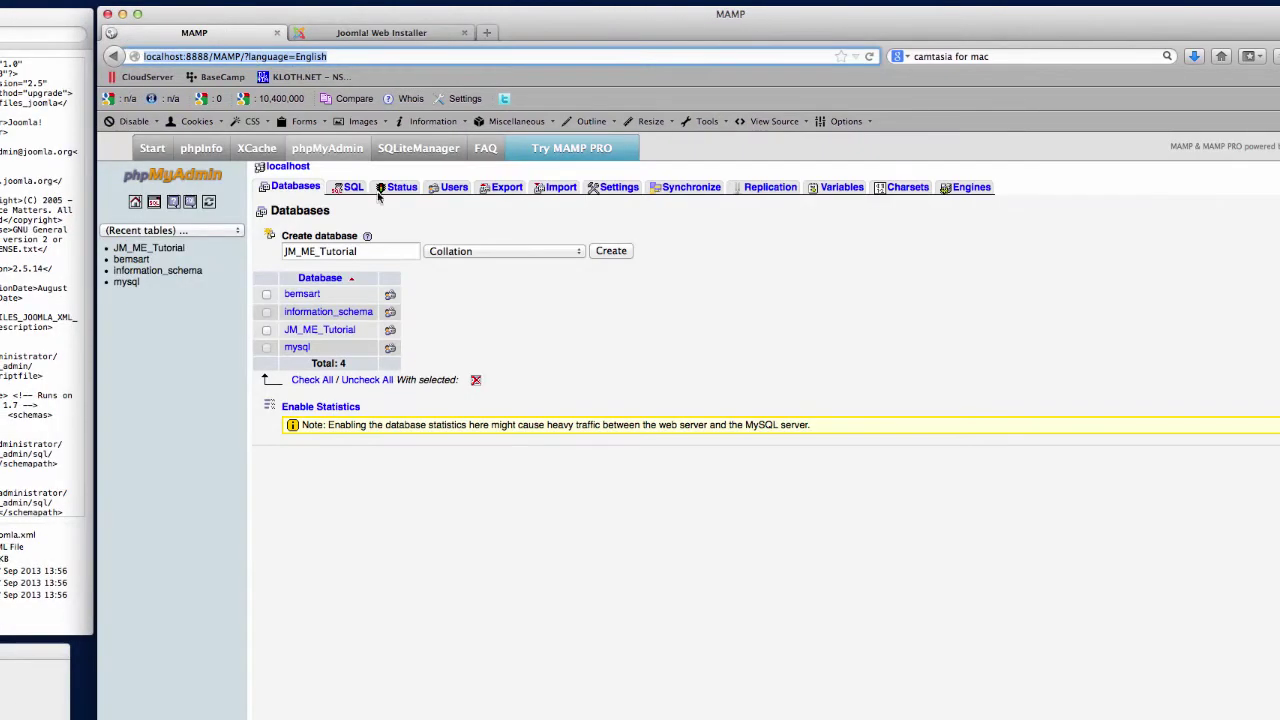
pyautogui.click(454, 188)
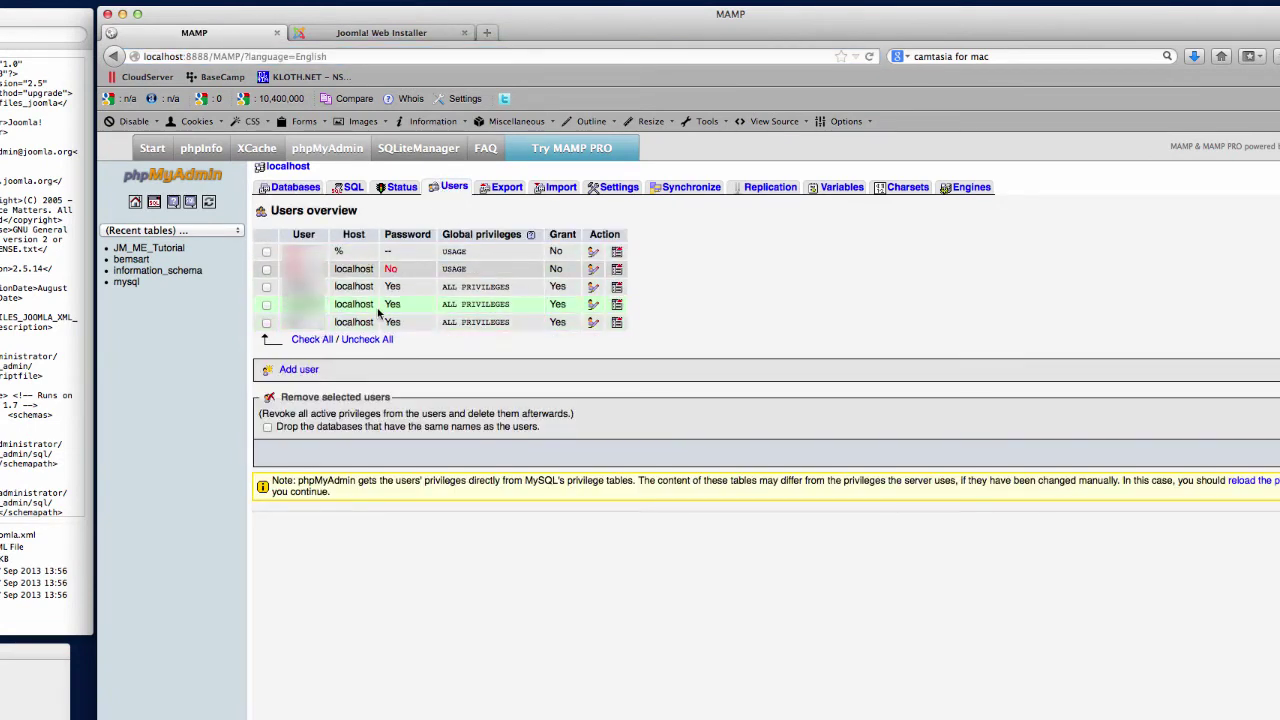
pyautogui.click(407, 35)
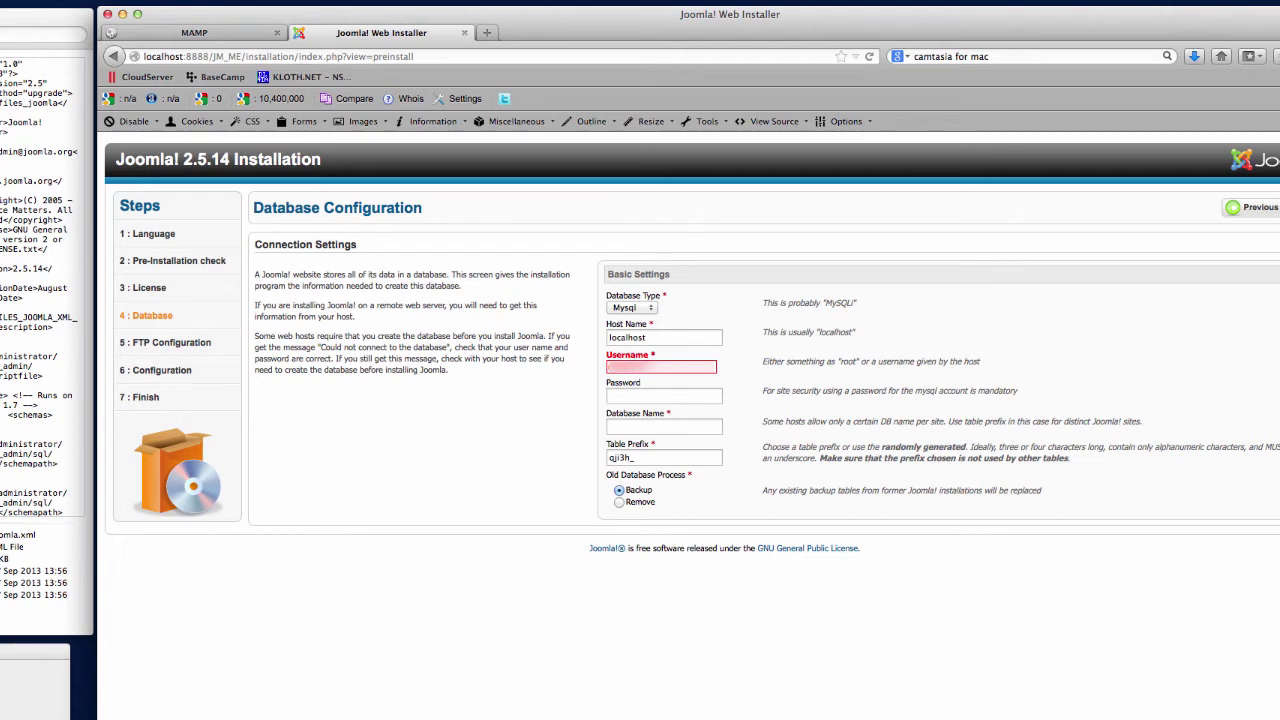
pyautogui.press('Tab')
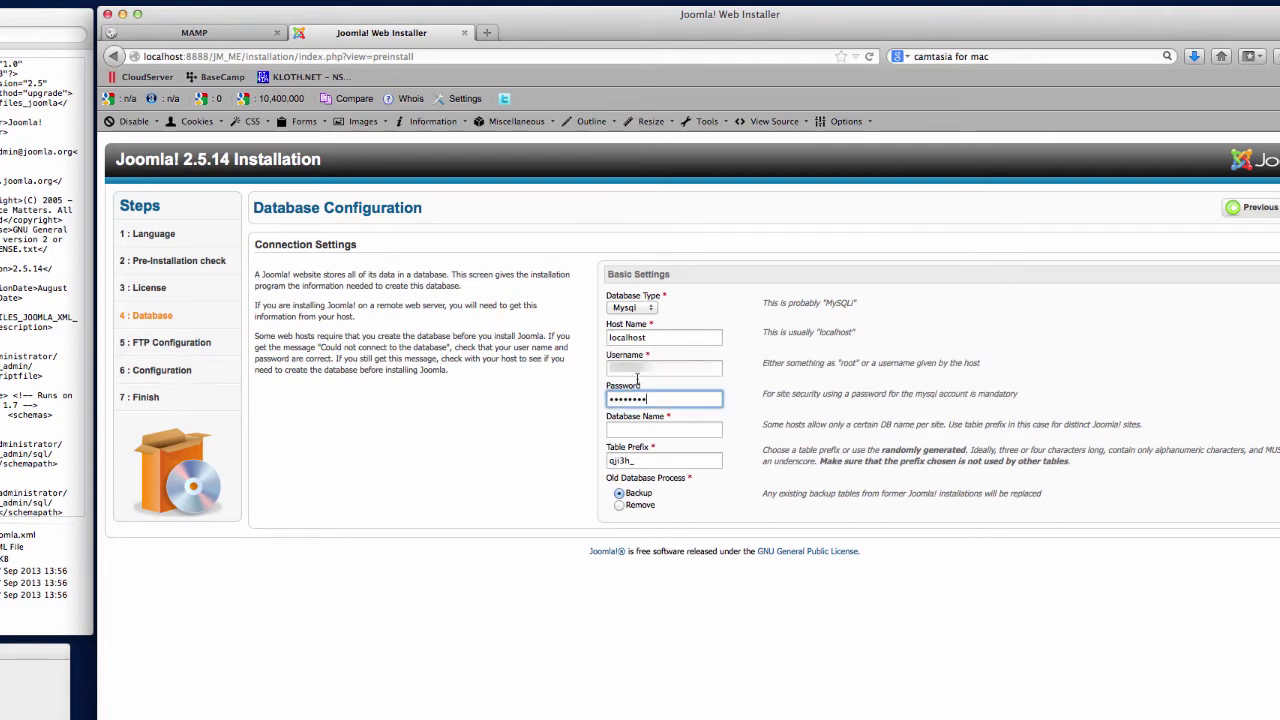
pyautogui.click(654, 428)
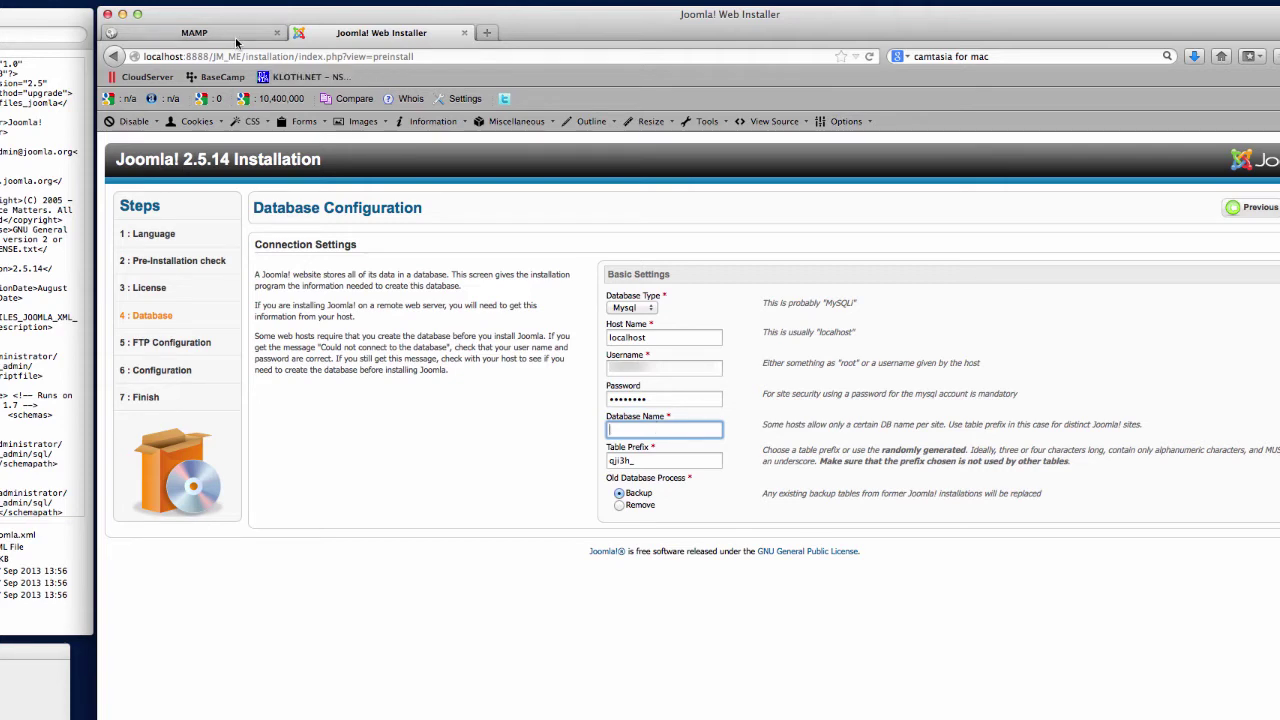
# Confirm JM_ME_Tutorial exists in phpMyAdmin and enter it as the Database Name.
pyautogui.click(194, 33)
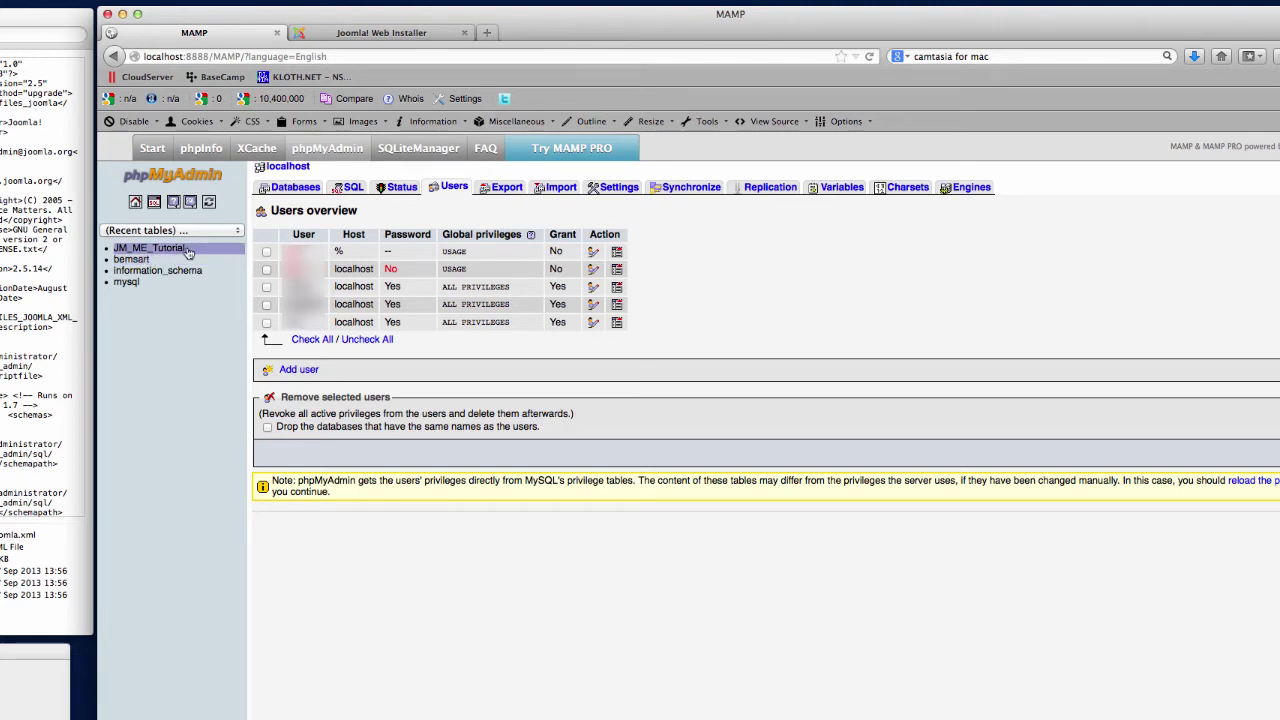
pyautogui.click(150, 248)
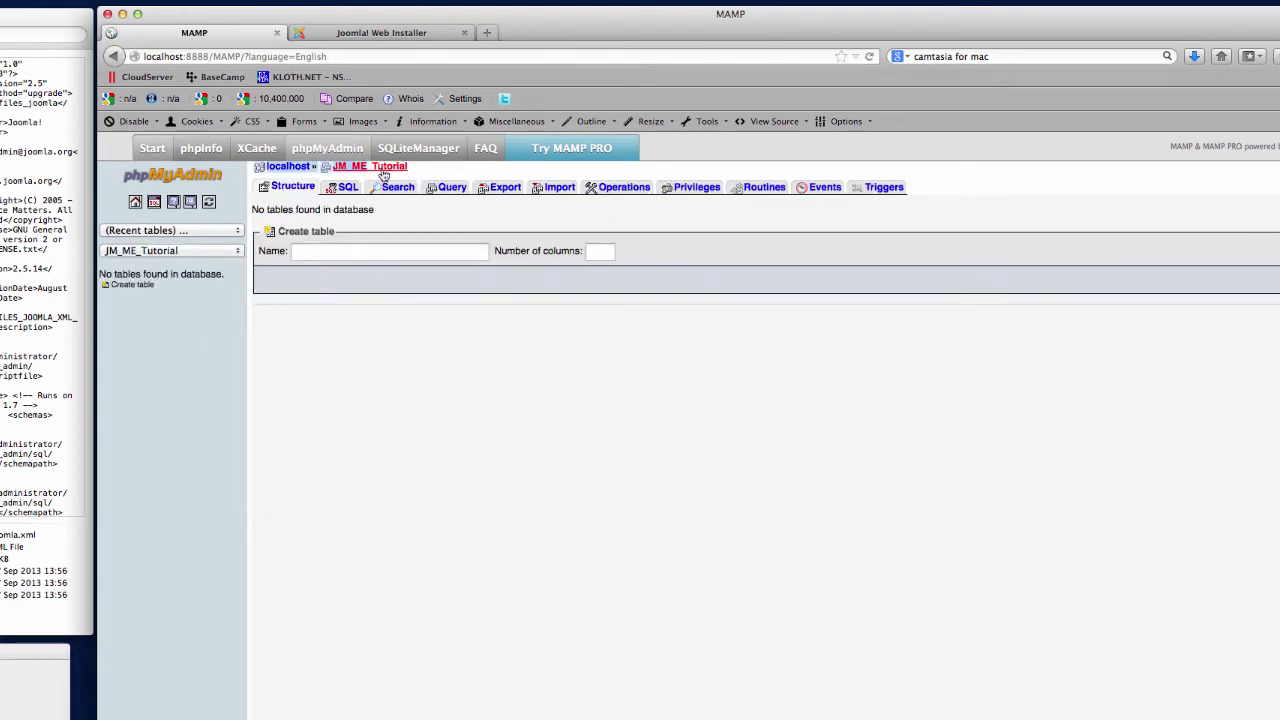
pyautogui.click(379, 35)
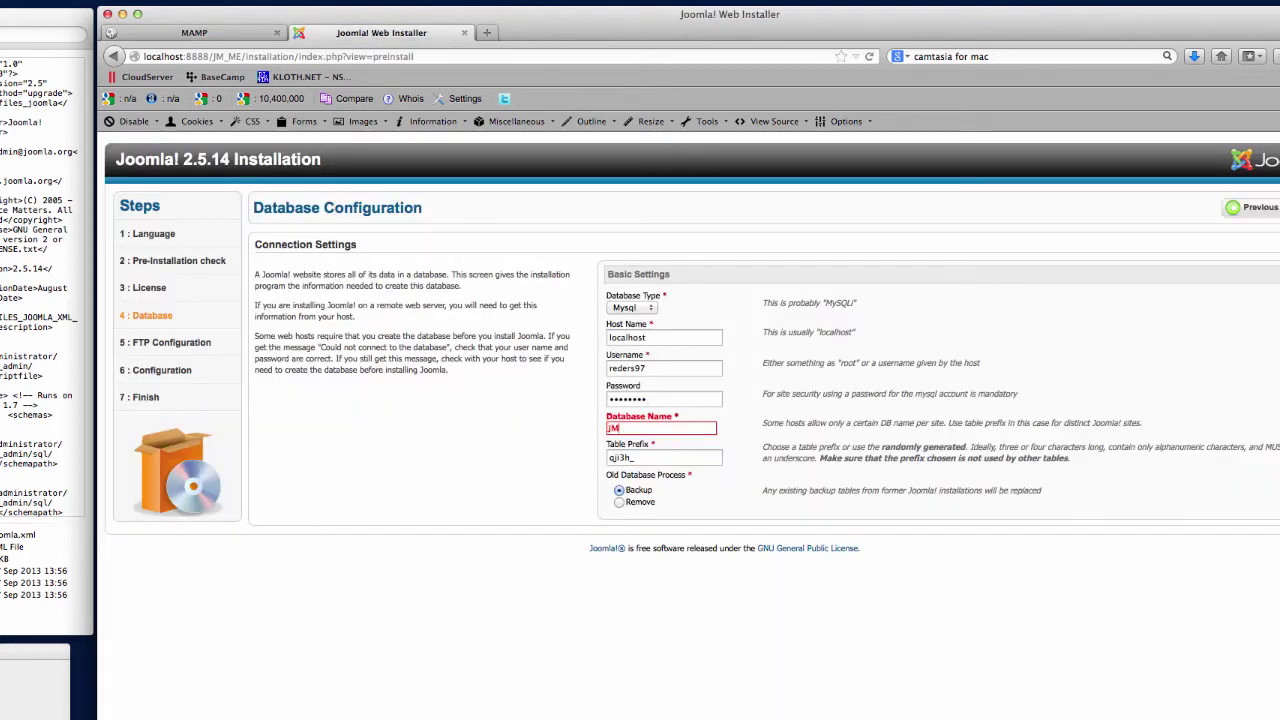
pyautogui.write('ME_Tutorial')
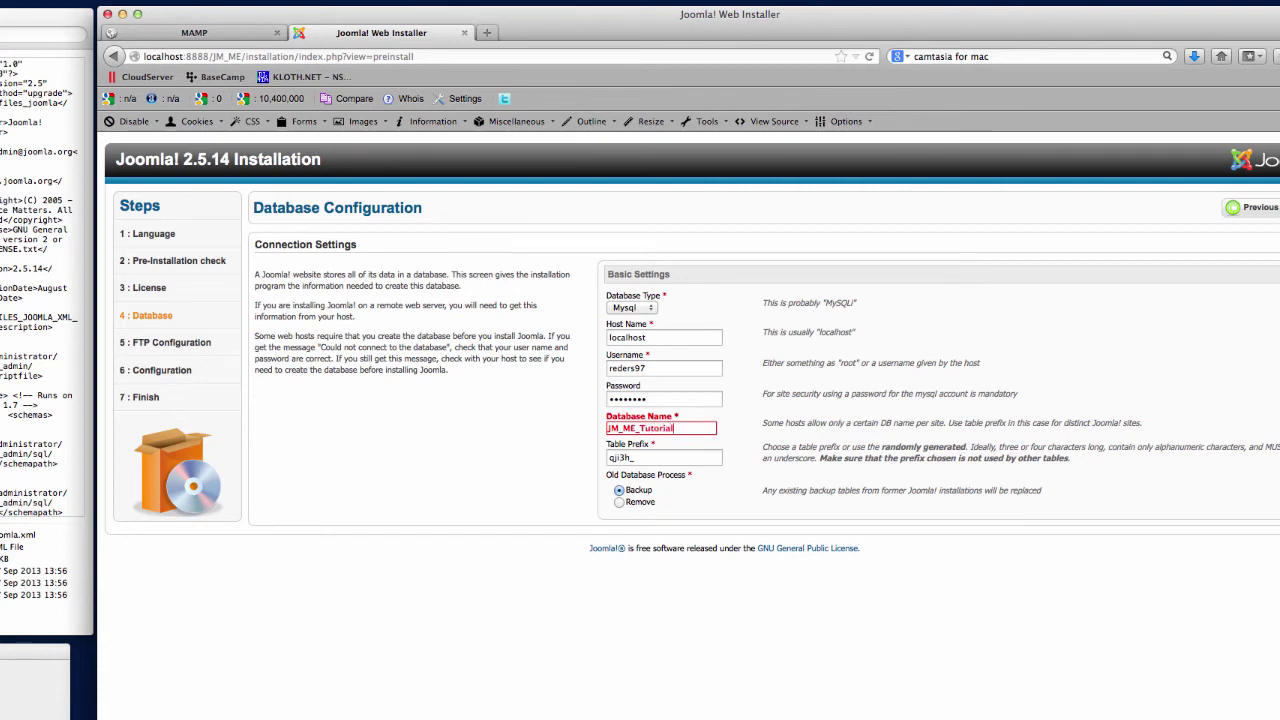
pyautogui.click(724, 442)
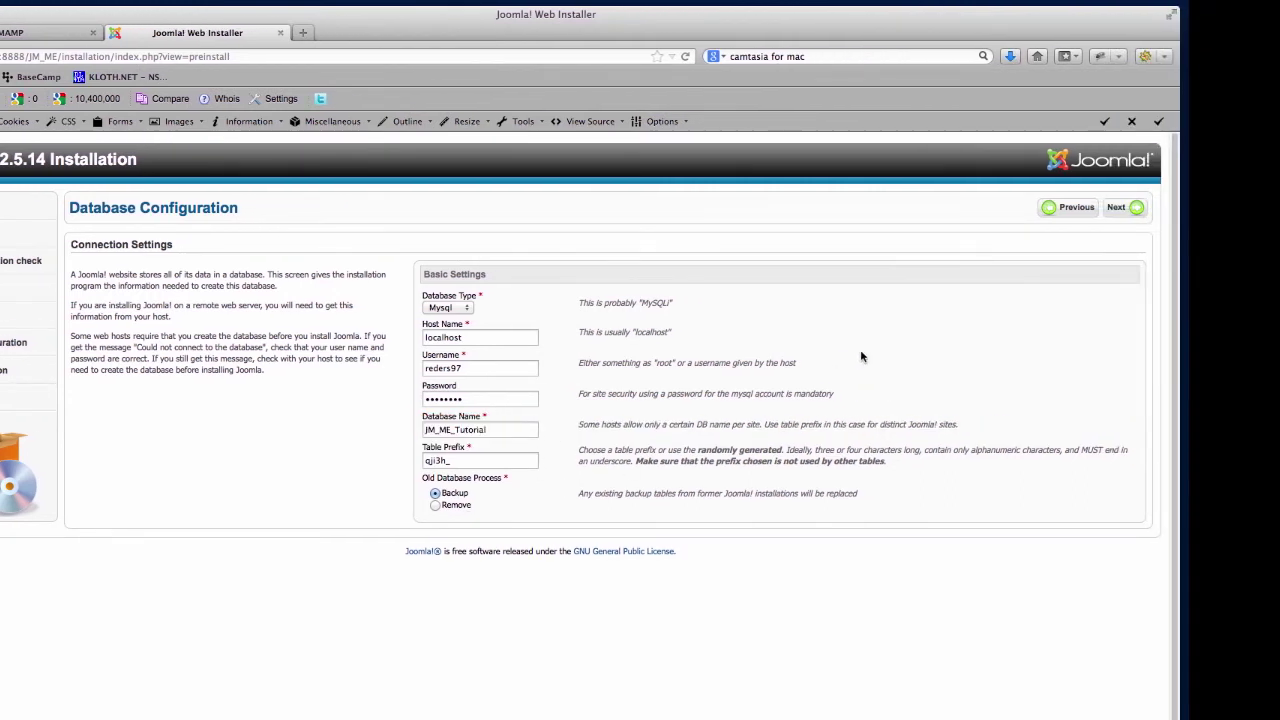
# Submit the database settings and skip the optional FTP configuration.
pyautogui.click(1120, 210)
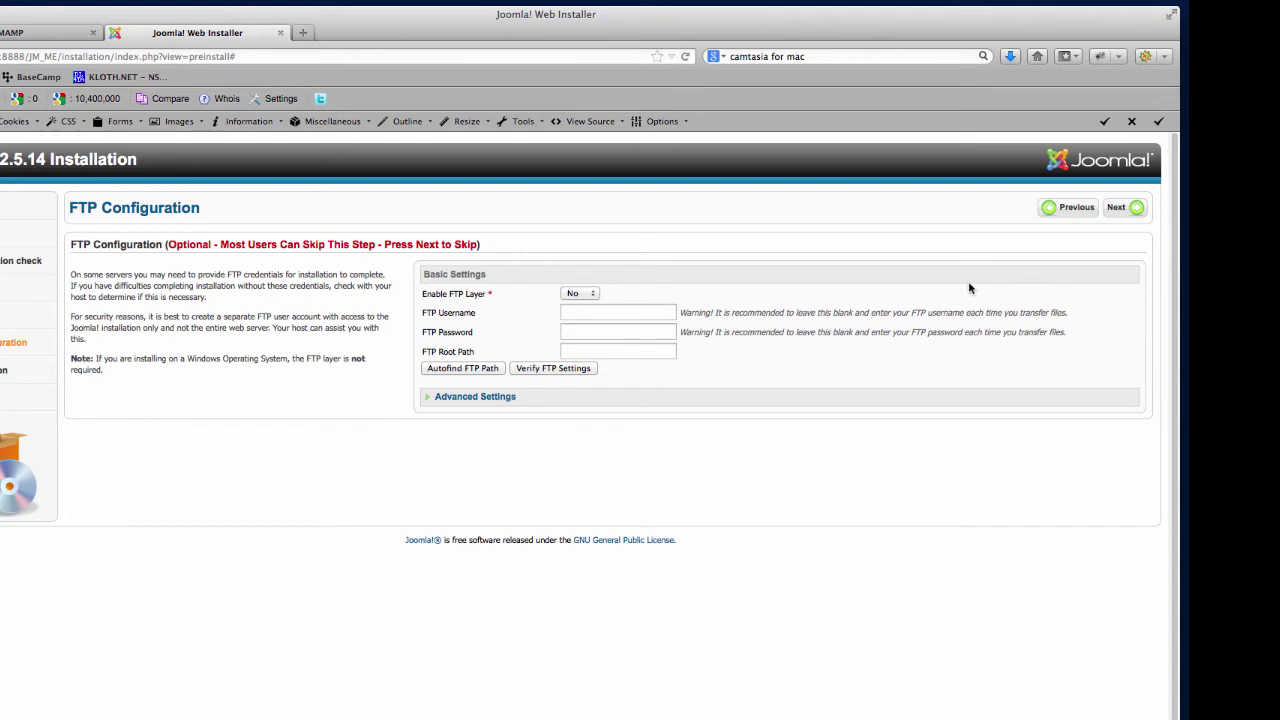
pyautogui.click(1124, 209)
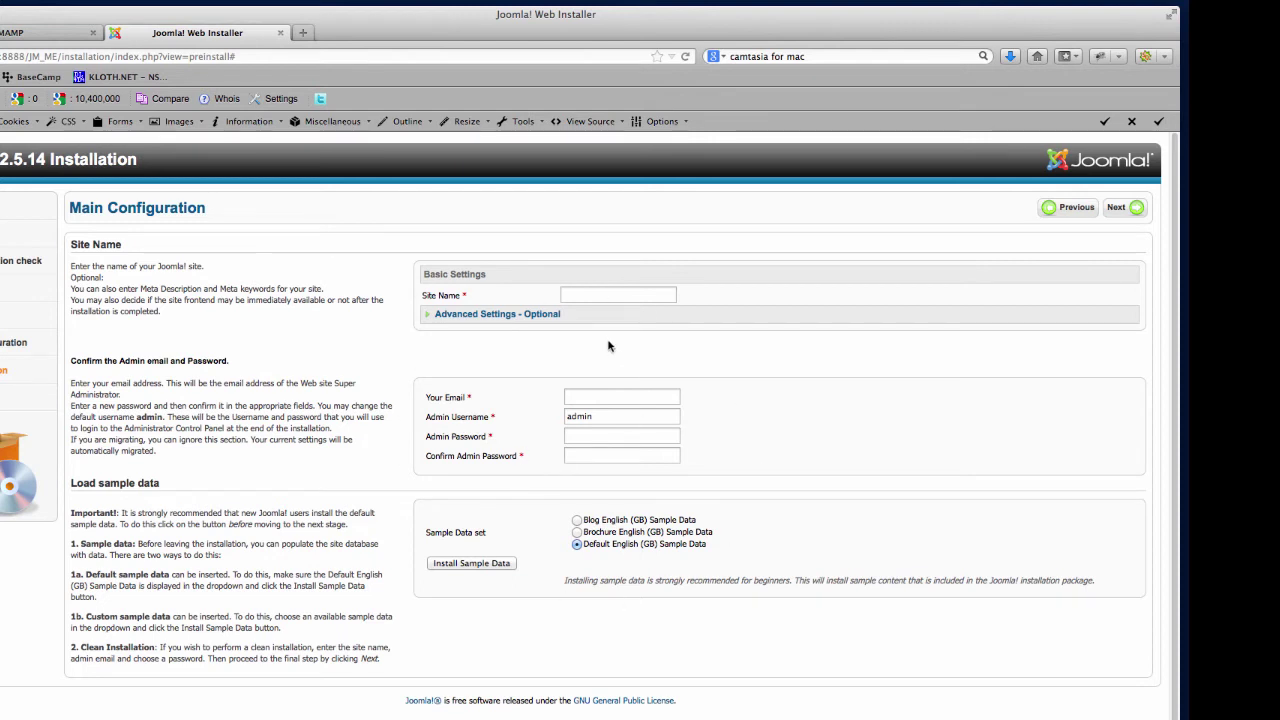
# Name the site JM_ME_Tutorial and enter the admin e-mail, keeping username admin.
pyautogui.click(603, 295)
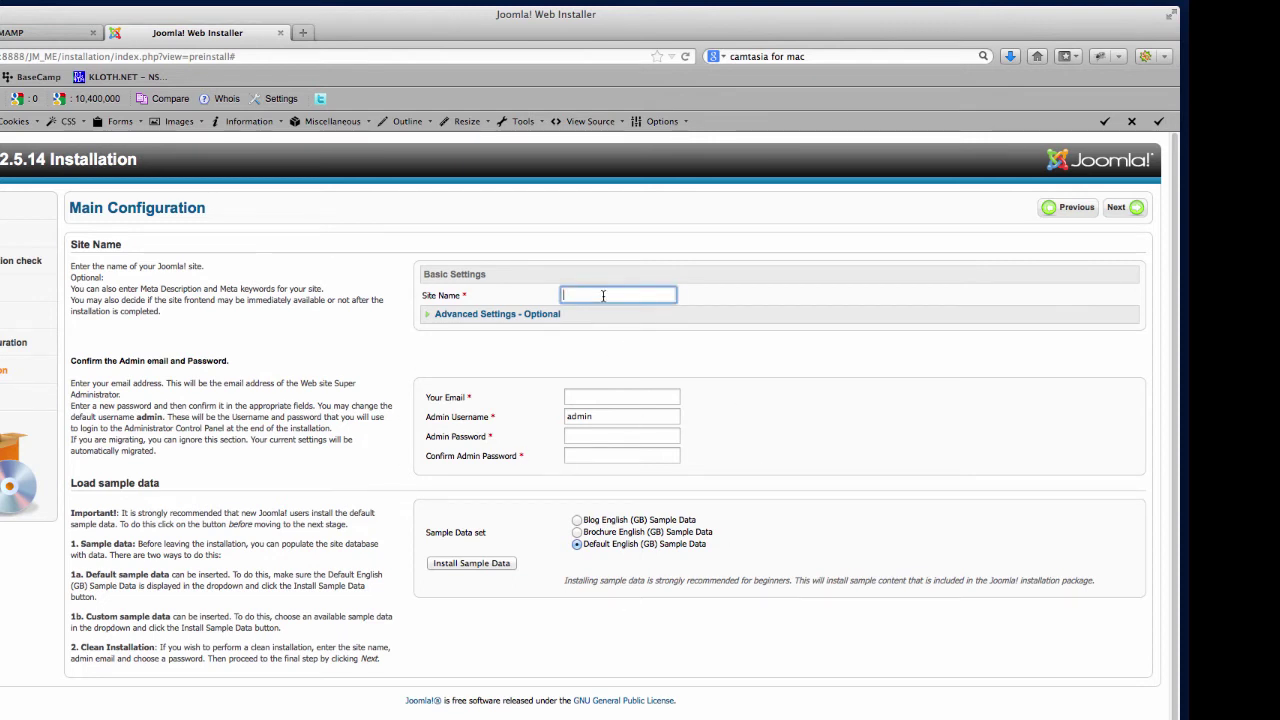
pyautogui.write('JM_ME_Tutorial')
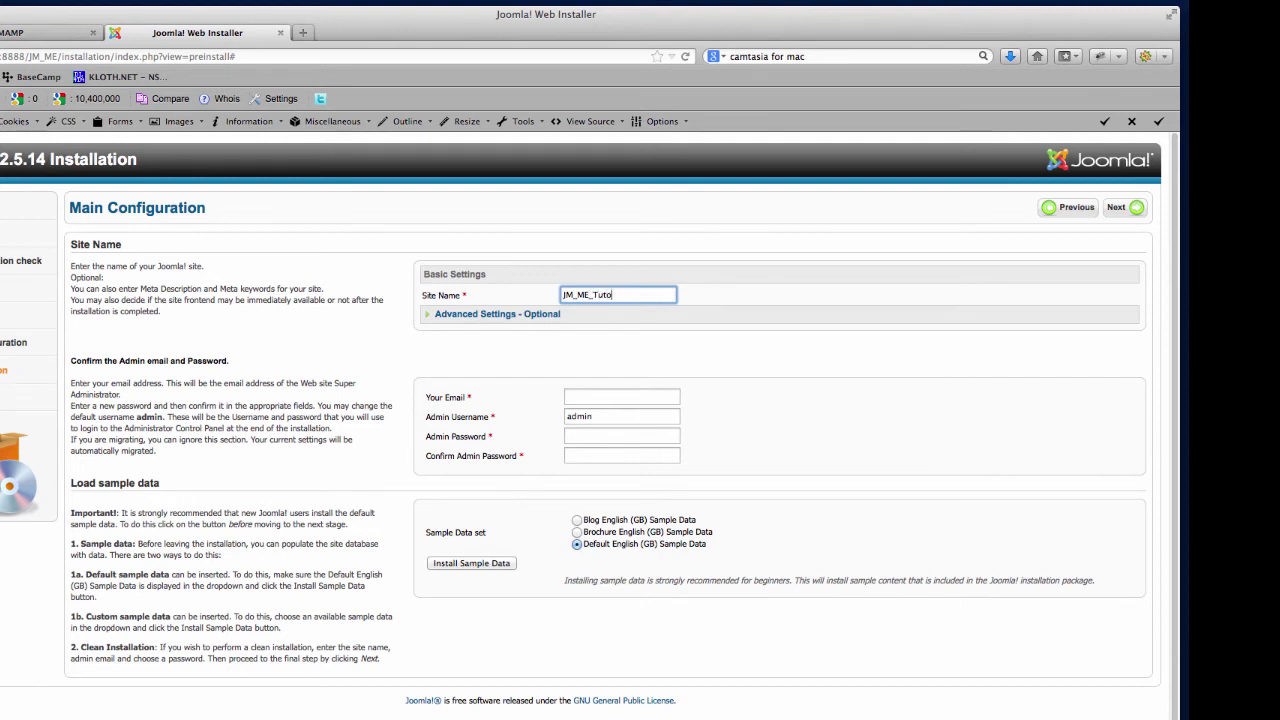
pyautogui.click(584, 397)
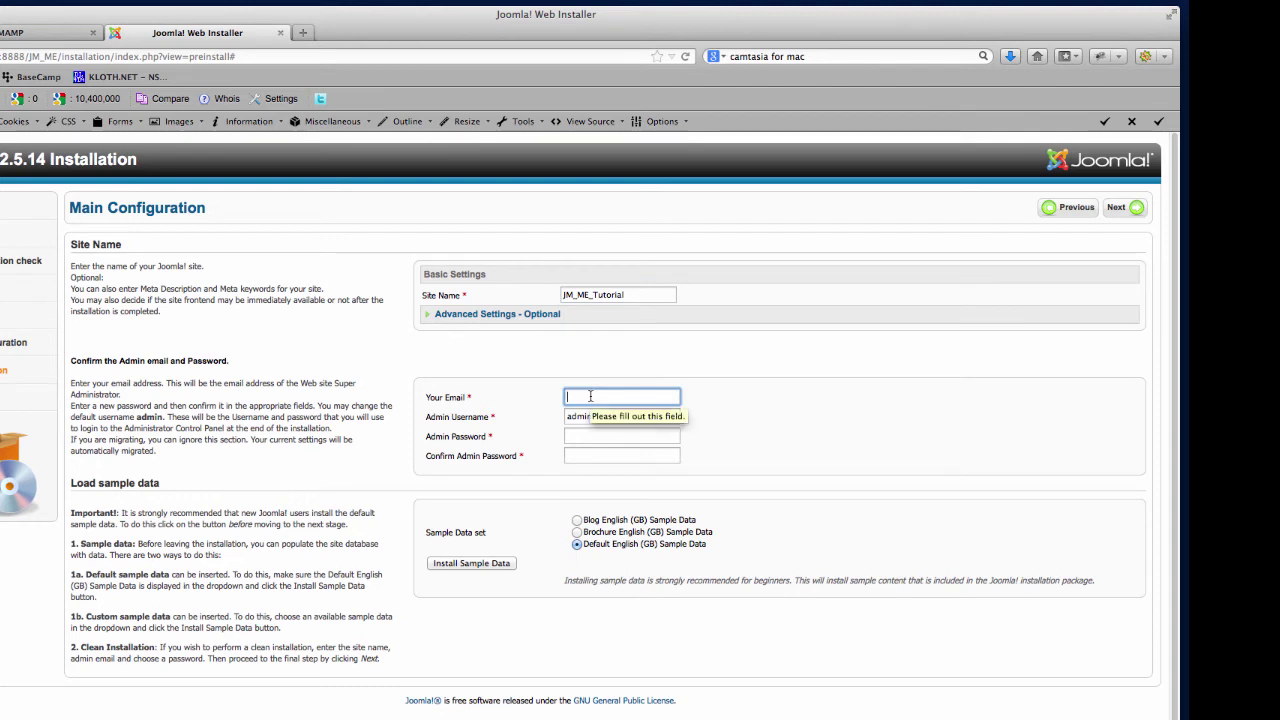
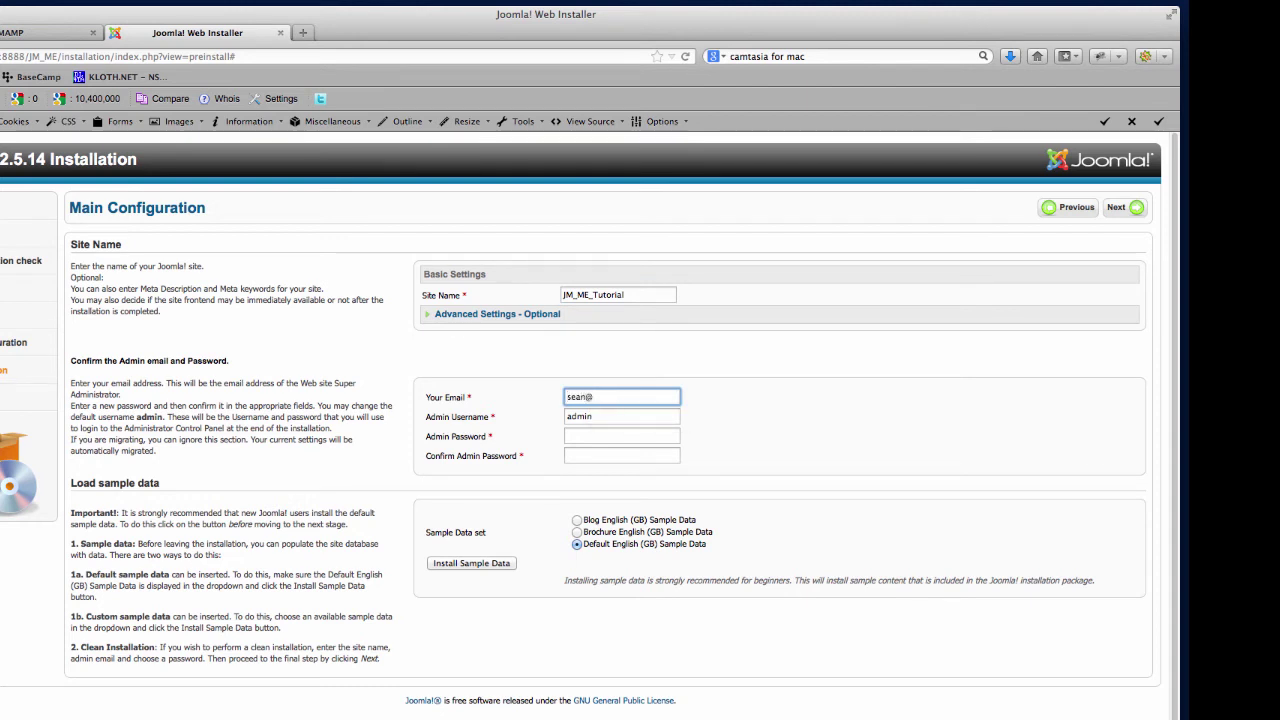
pyautogui.click(604, 416)
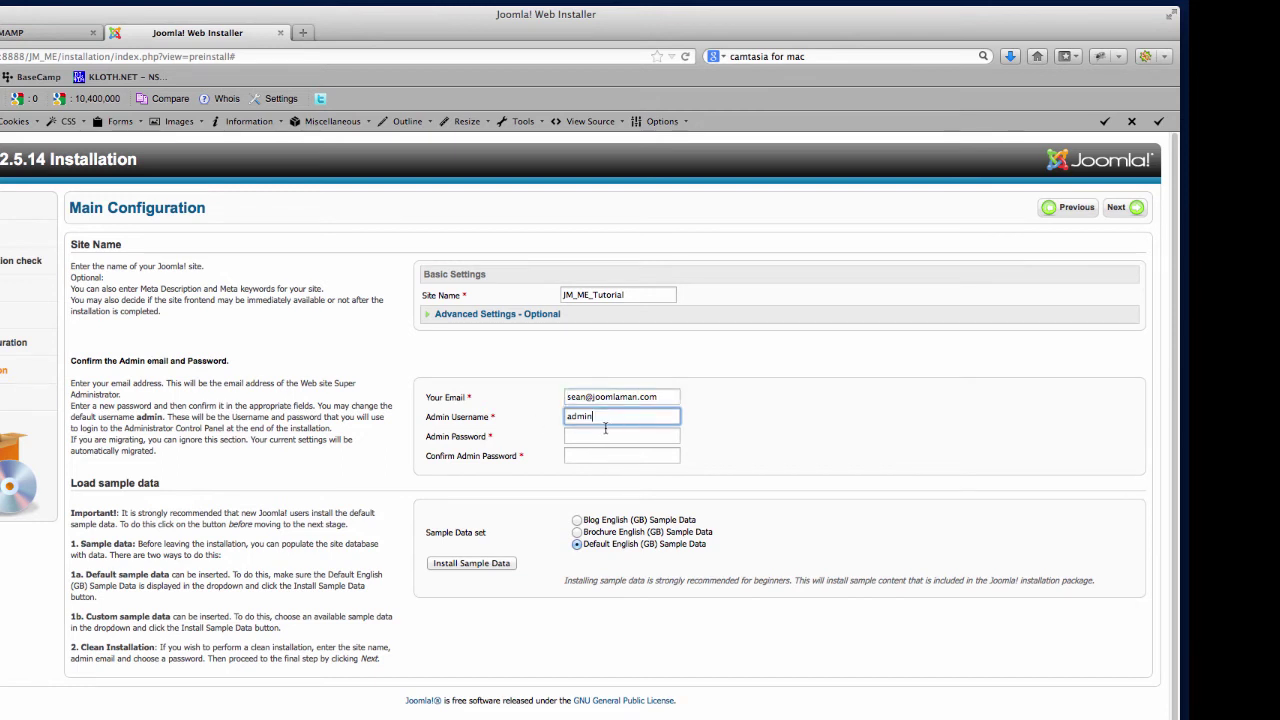
# Set and confirm the admin password, install Default English (GB) sample data, and finish.
pyautogui.click(597, 437)
pyautogui.write('pass')
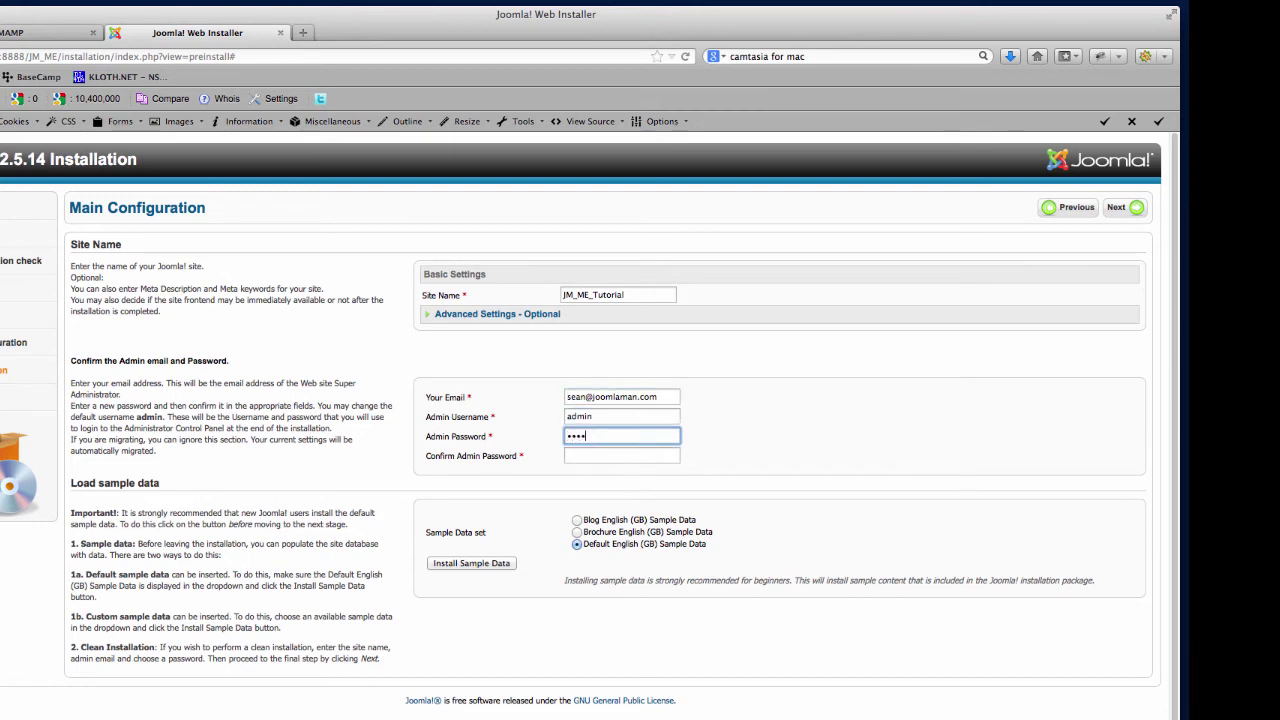
pyautogui.write('word')
pyautogui.press('Tab')
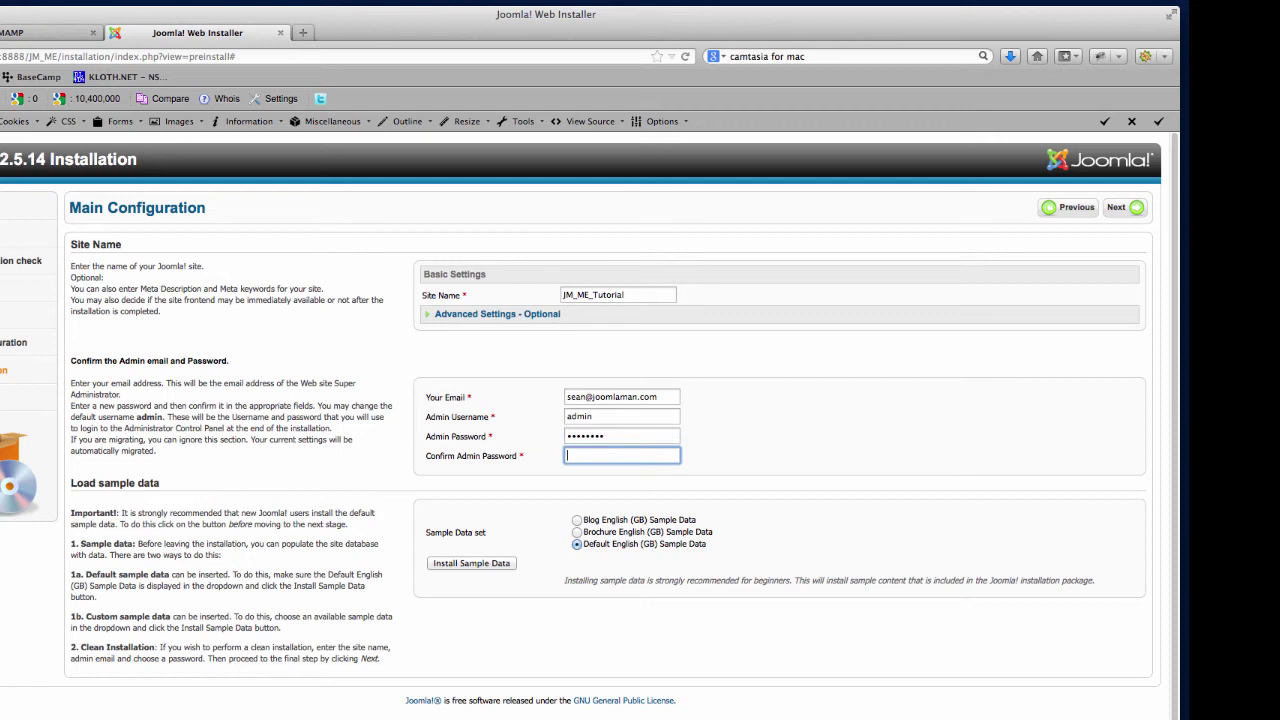
pyautogui.write('password')
pyautogui.click(470, 564)
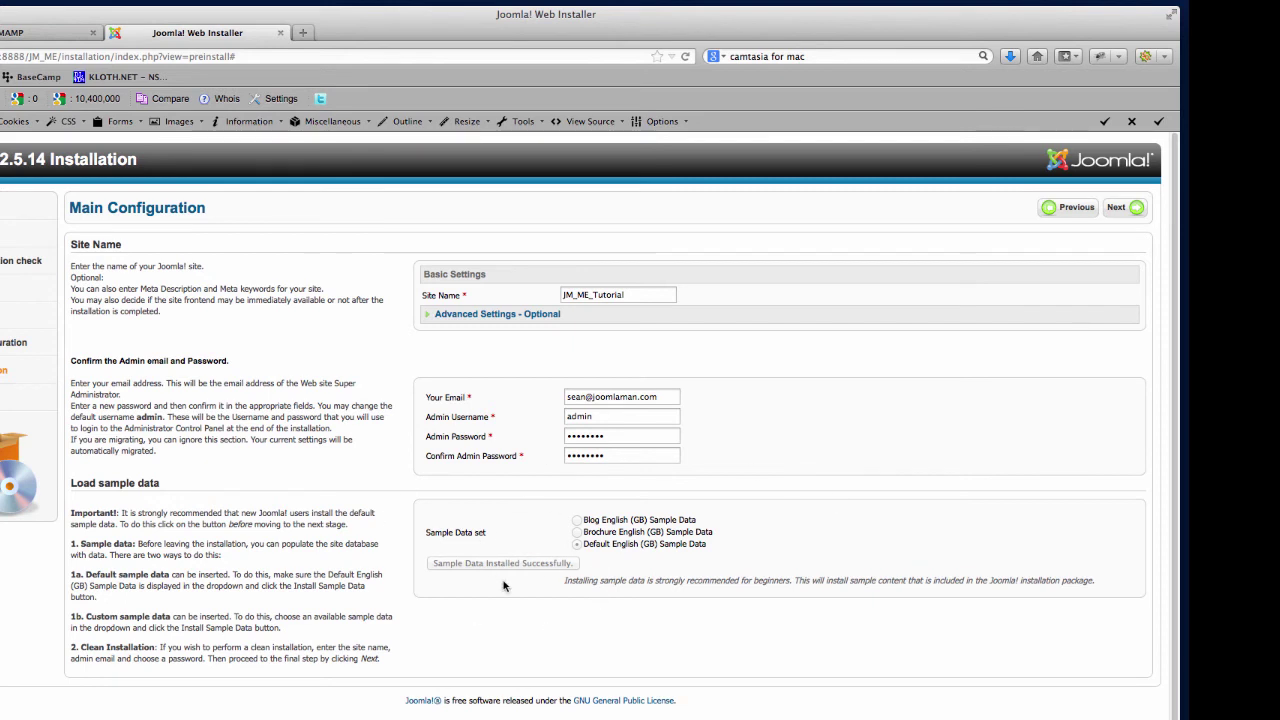
pyautogui.click(1116, 210)
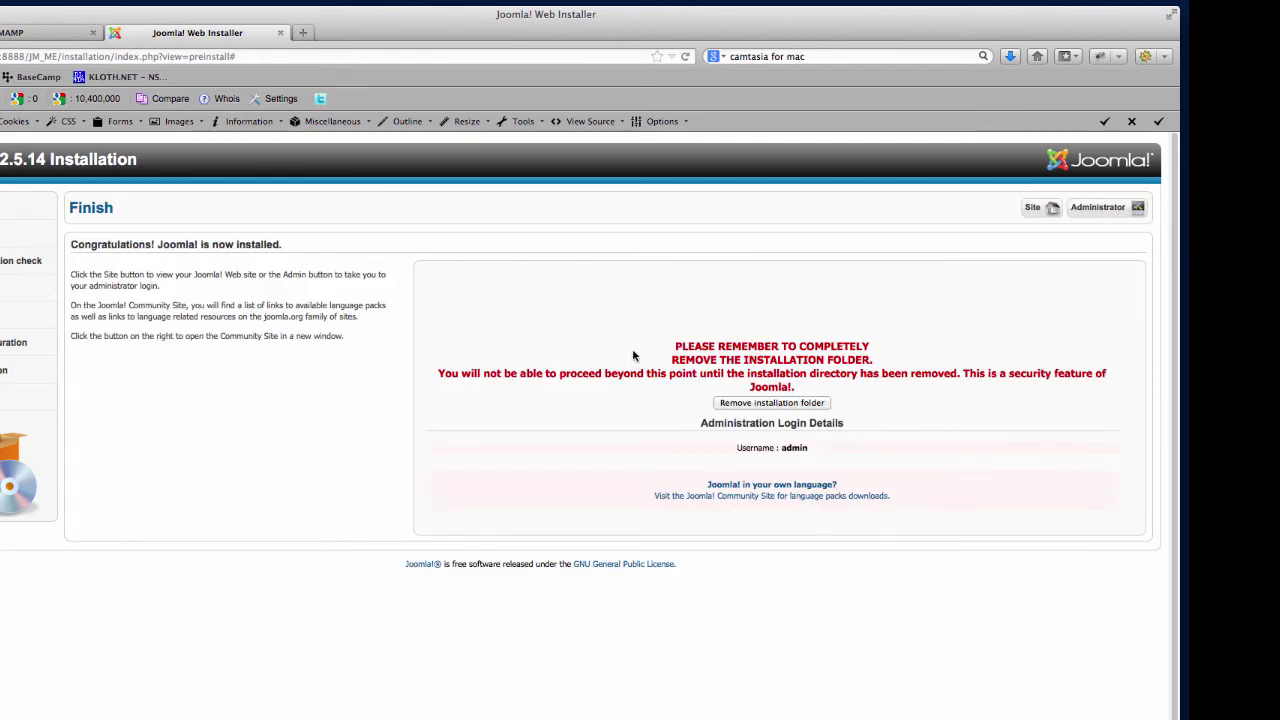
# Remove the installation folder from the Finish page.
pyautogui.click(770, 403)
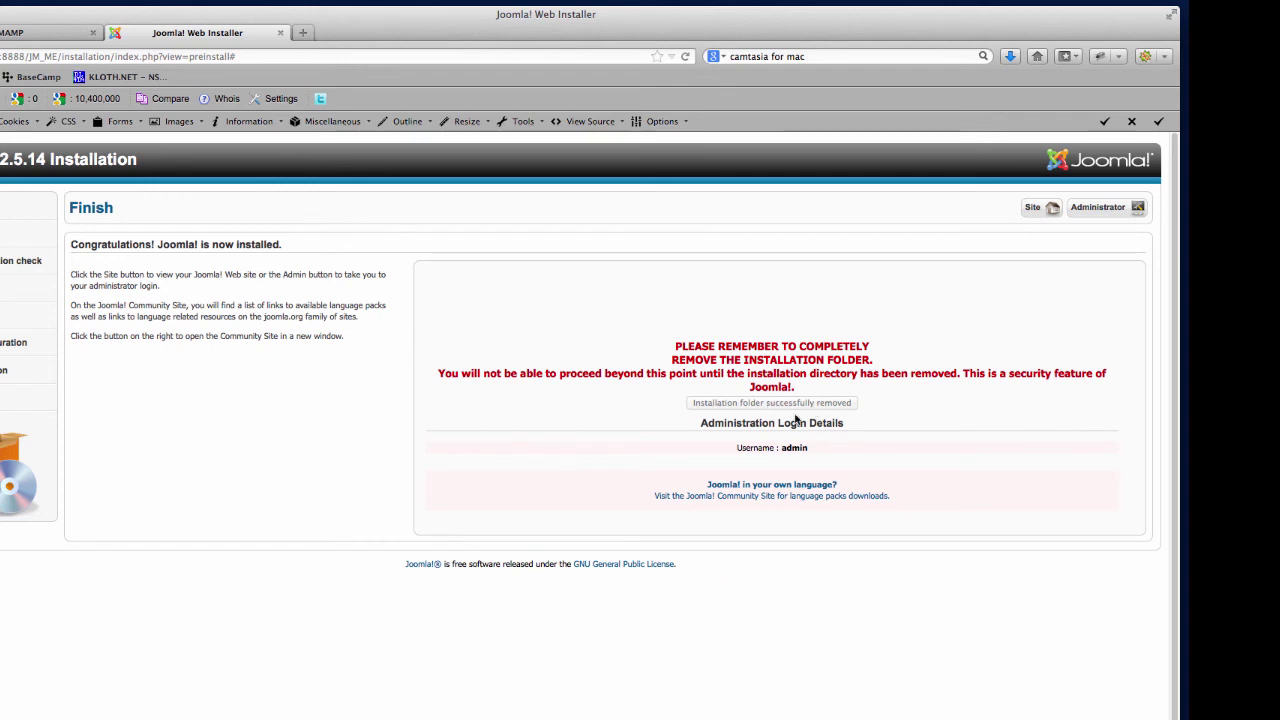
pyautogui.click(132, 56)
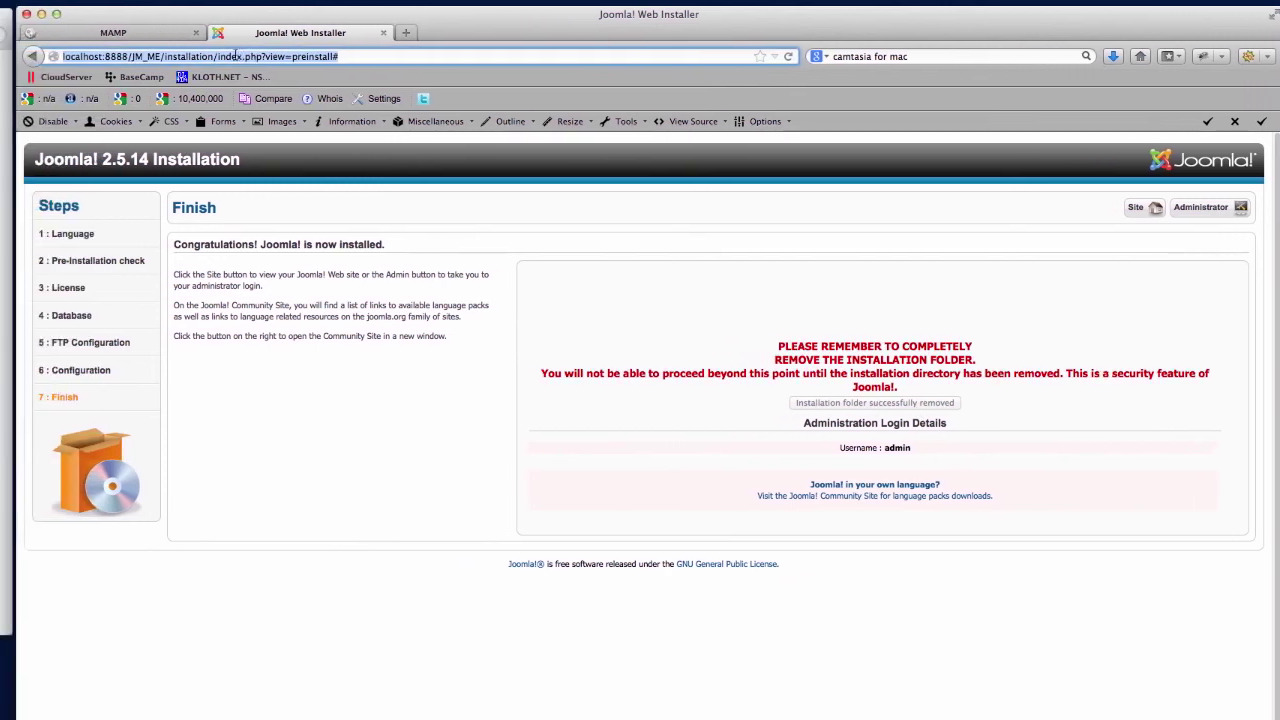
# Strip the installation path to load localhost:8888/JM_ME/ and scroll through the ME template home page.
pyautogui.click(164, 56)
pyautogui.moveTo(164, 56); pyautogui.dragTo(704, 95)
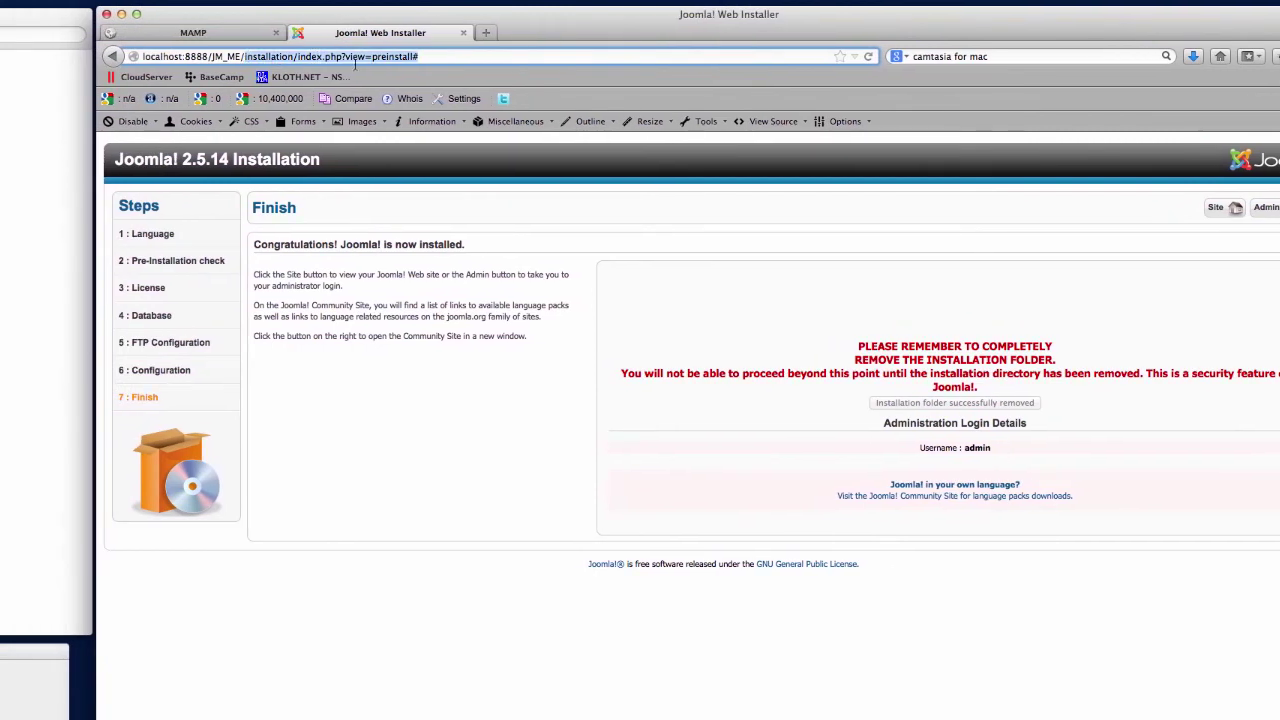
pyautogui.press('BackSpace')
pyautogui.press('Return')
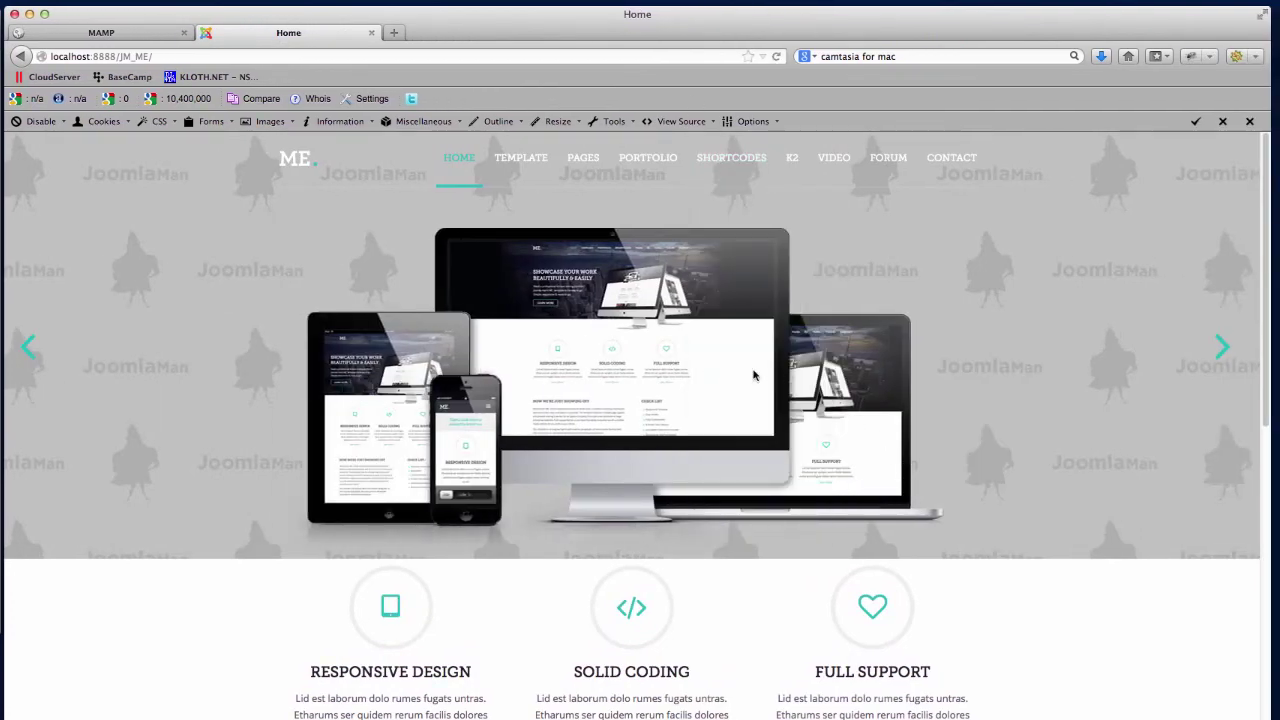
pyautogui.scroll(-5, 1142, 671)
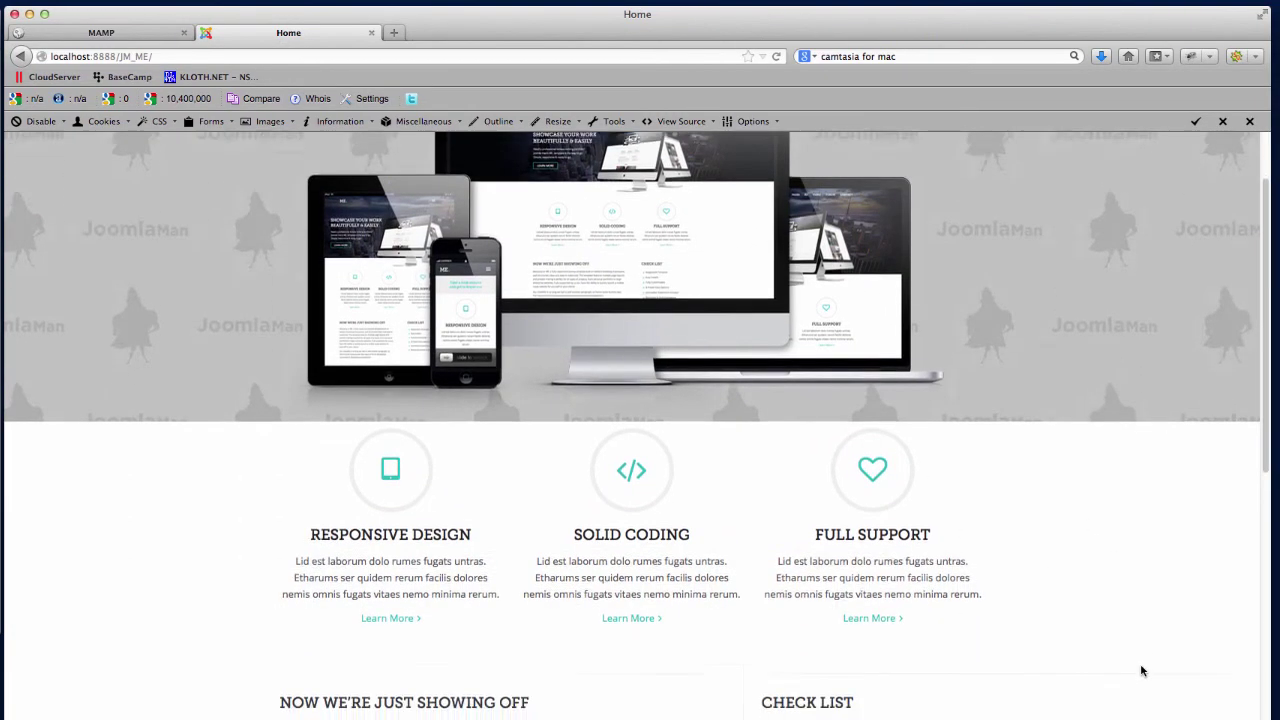
pyautogui.scroll(-3, 1146, 675)
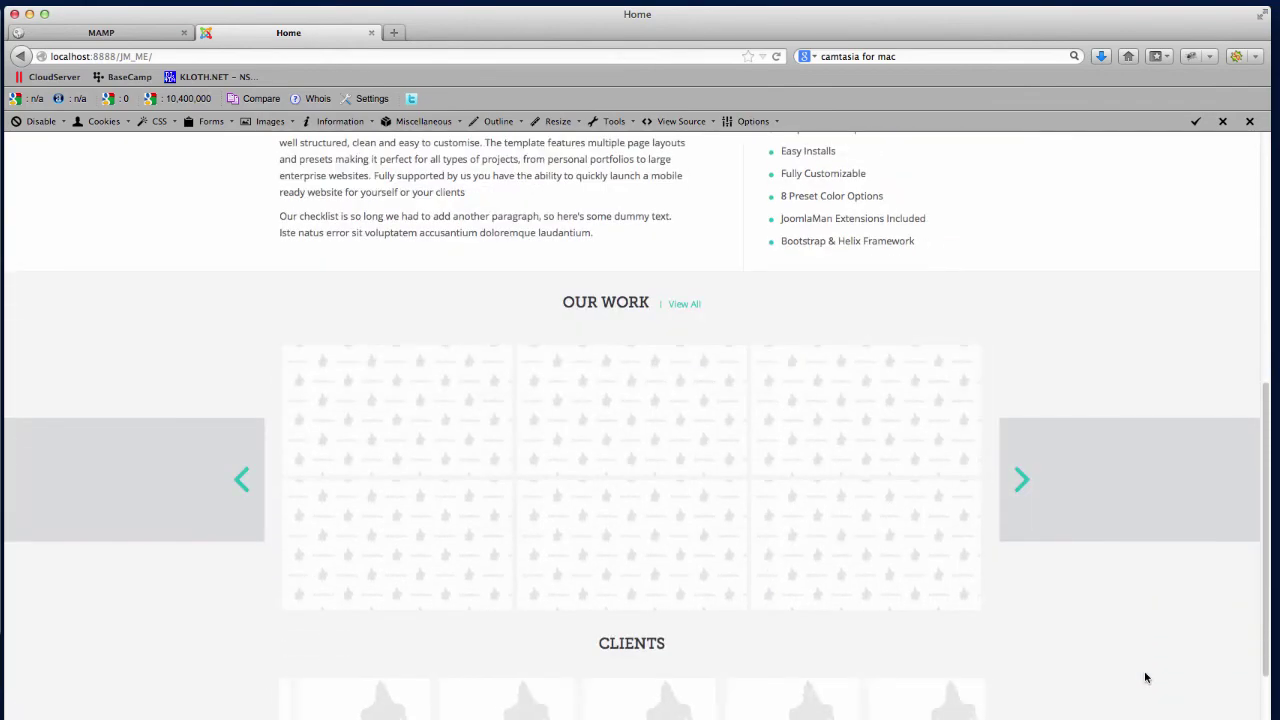
pyautogui.scroll(-1, 1131, 654)
pyautogui.scroll(10, 1131, 656)
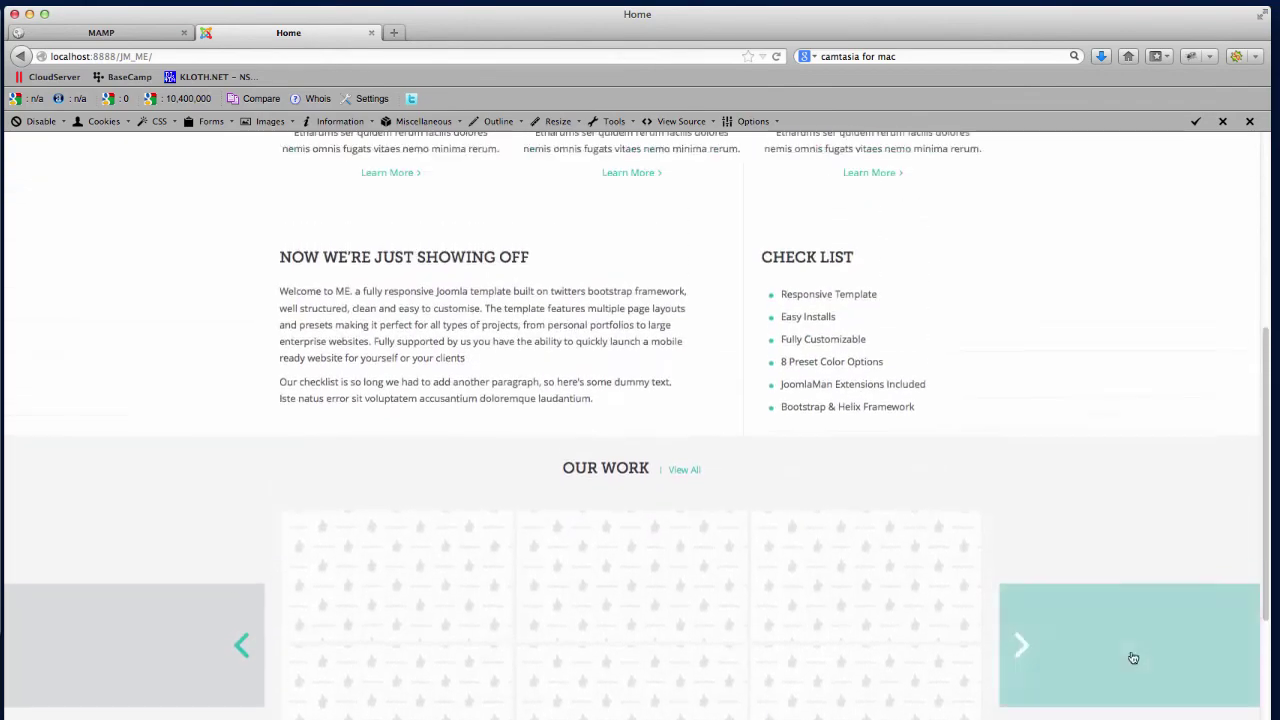